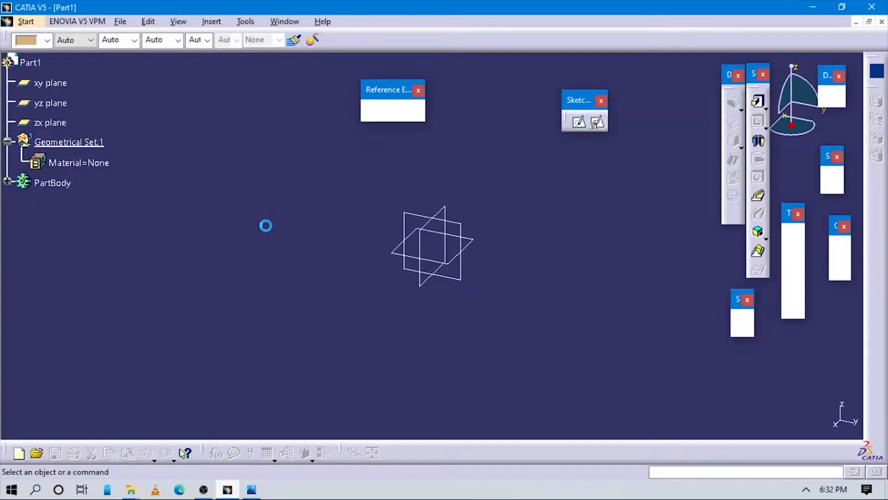
Hide the xy, yz and zx reference planes of the part.
key(ctrl+a)
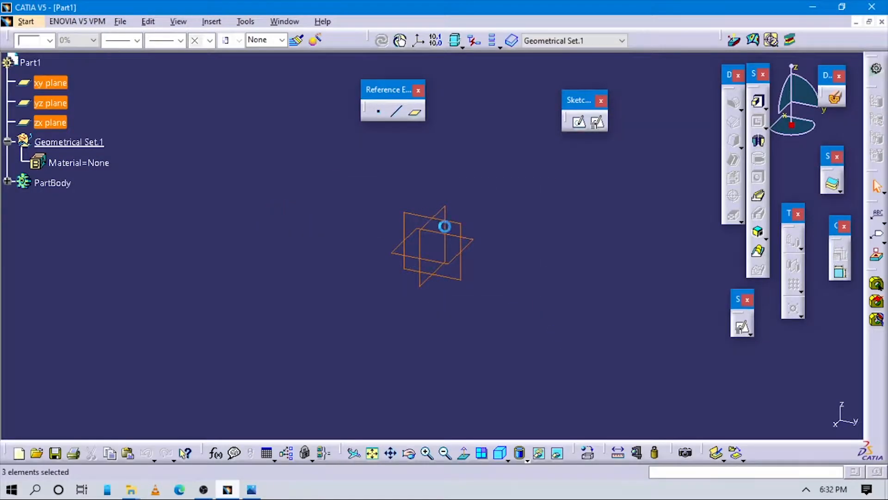
right_click(433, 215)
click(440, 254)
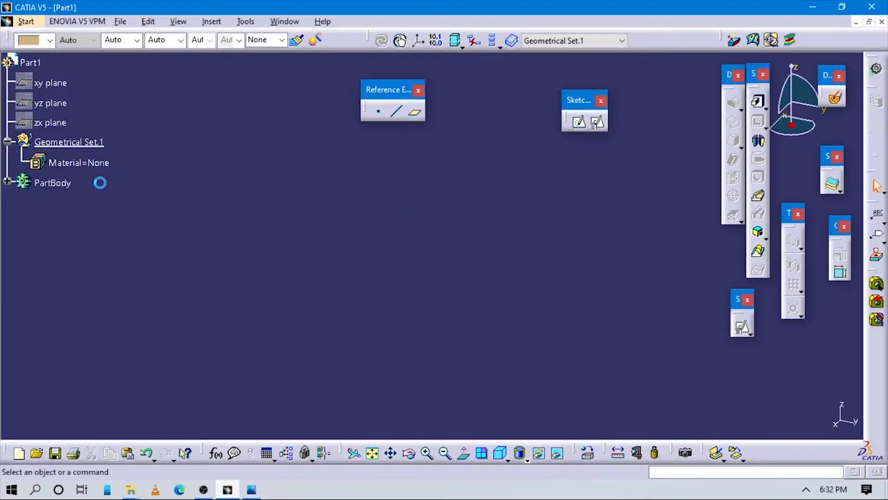
Create a coordinates-type point at 0, 0, 0 mm and a standard axis system with that point as its origin.
click(379, 112)
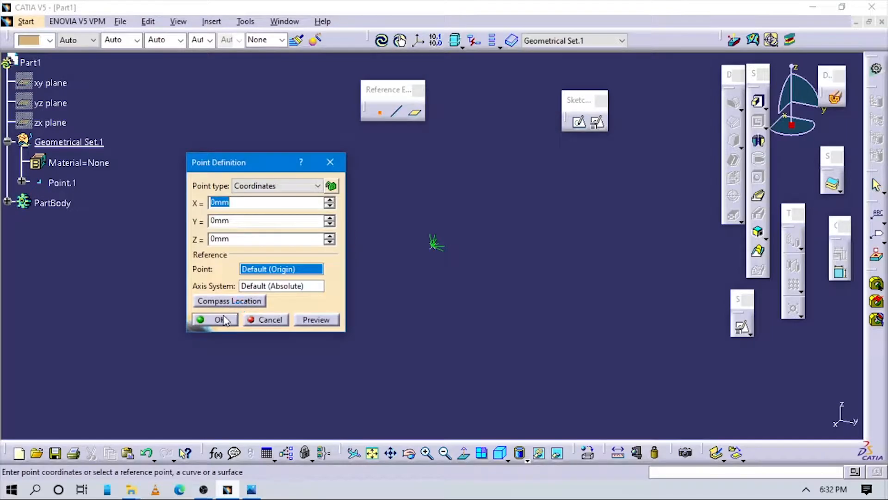
click(220, 320)
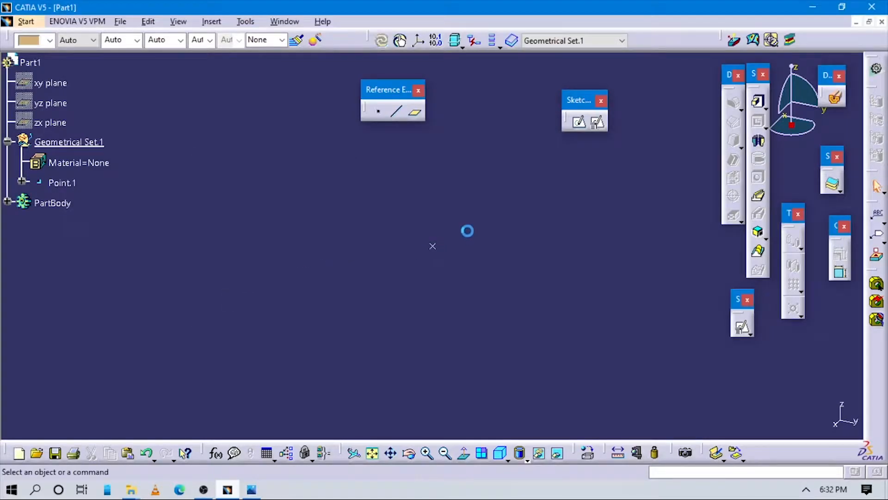
click(211, 21)
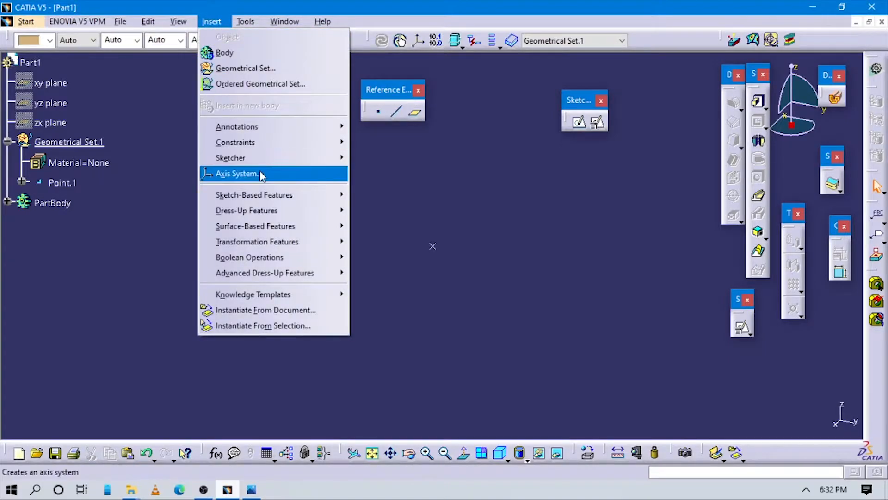
click(171, 88)
click(212, 22)
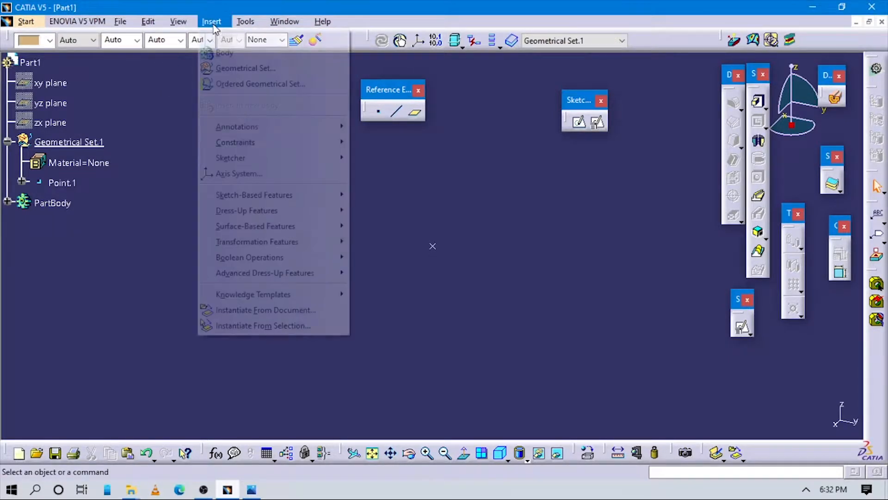
click(255, 177)
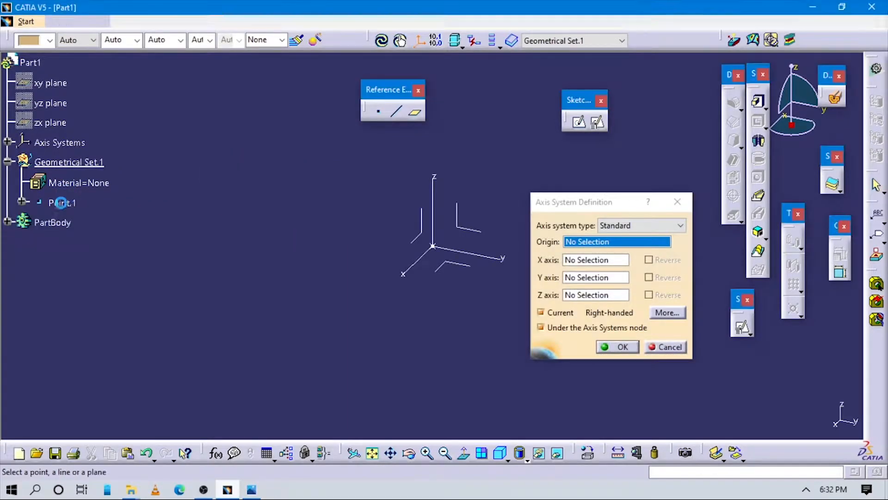
click(65, 204)
click(602, 346)
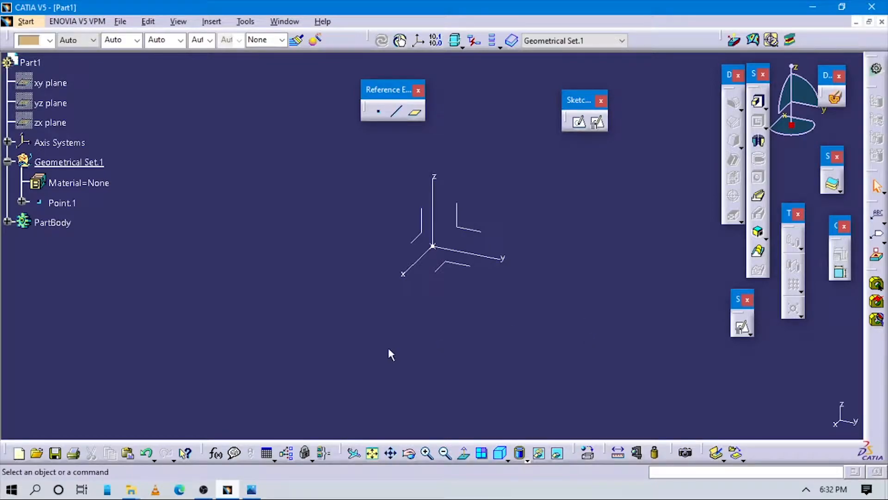
Define PartBody as the work object and check the base plate dimensions in the 1.2.PNG drawing.
right_click(49, 223)
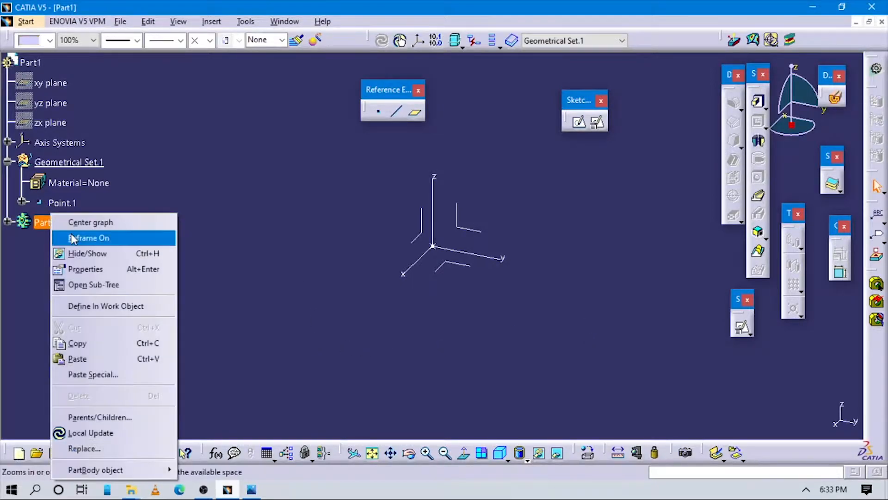
click(107, 308)
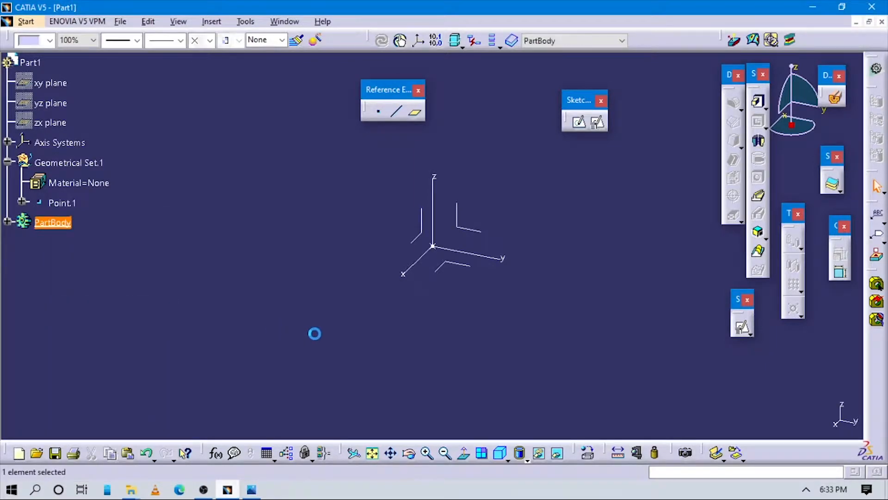
click(252, 489)
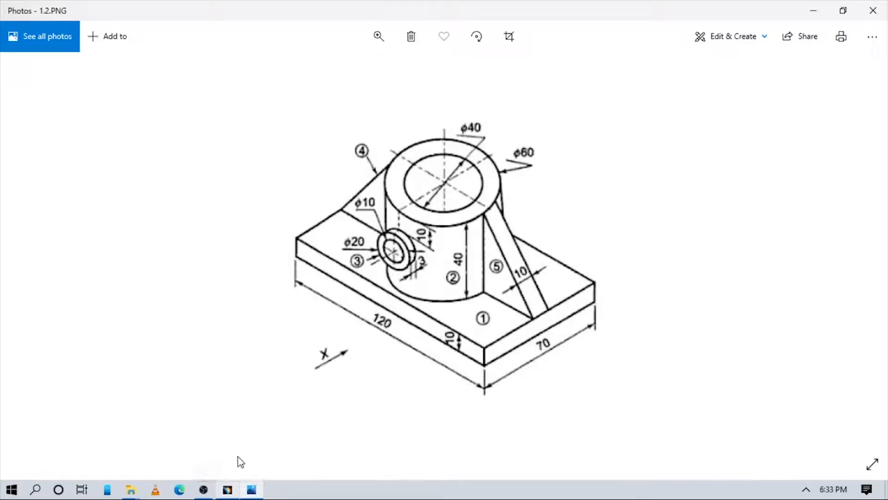
click(230, 491)
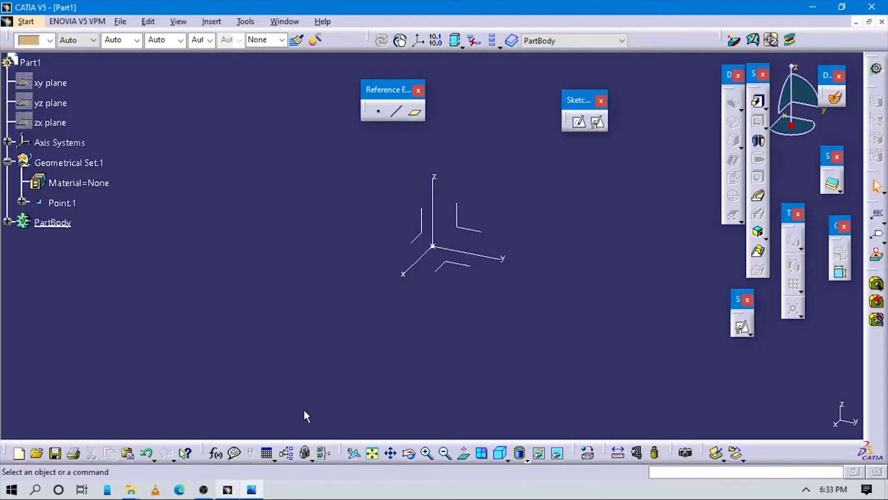
Start a positioned sketch on the axis system's XY plane, with Point.1 as projection-point origin and orientation parallel to the Y axis line.
click(601, 121)
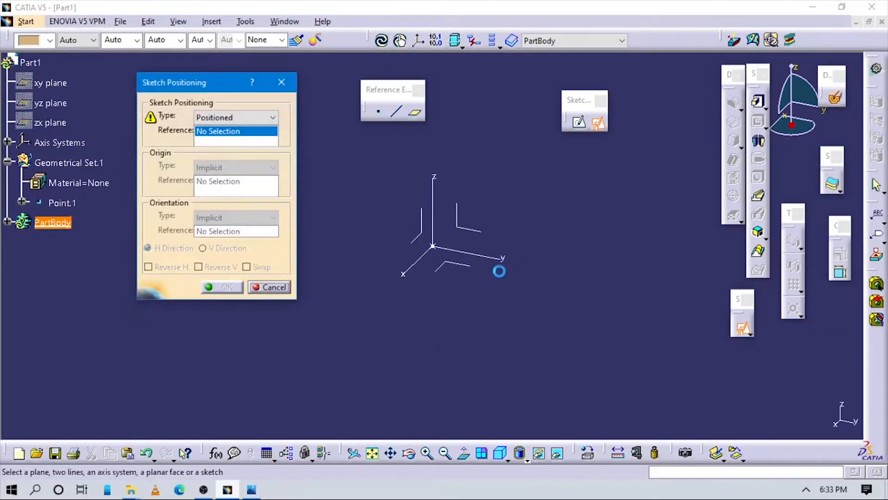
click(449, 259)
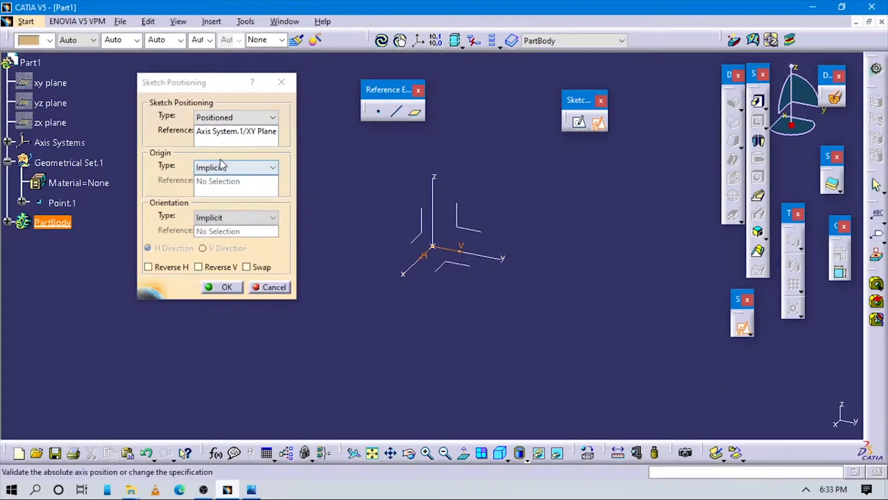
click(235, 167)
click(212, 204)
click(62, 202)
click(235, 217)
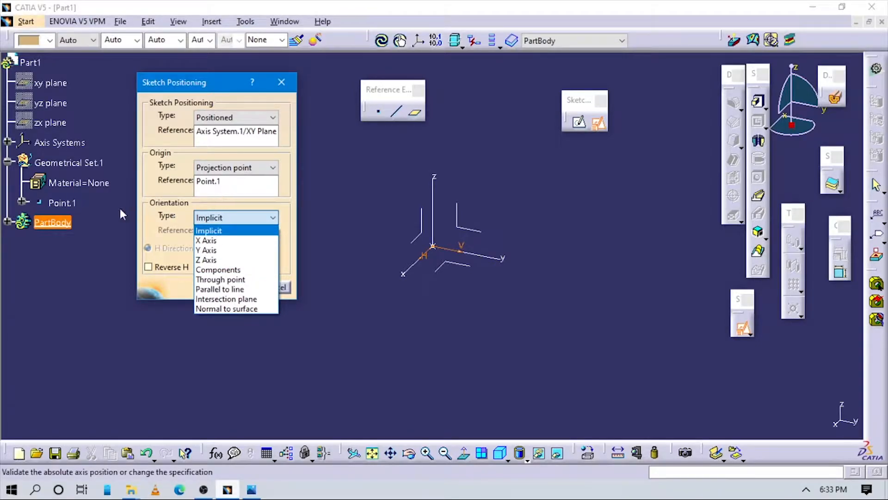
click(235, 287)
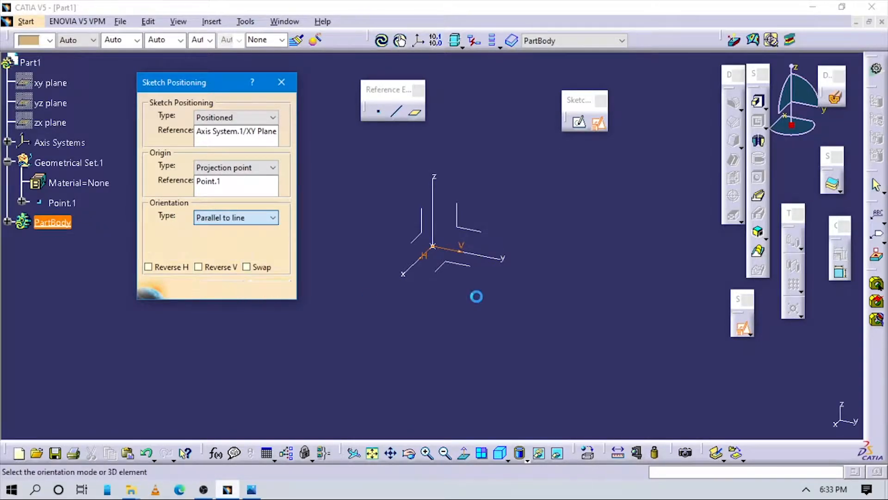
click(498, 258)
click(217, 287)
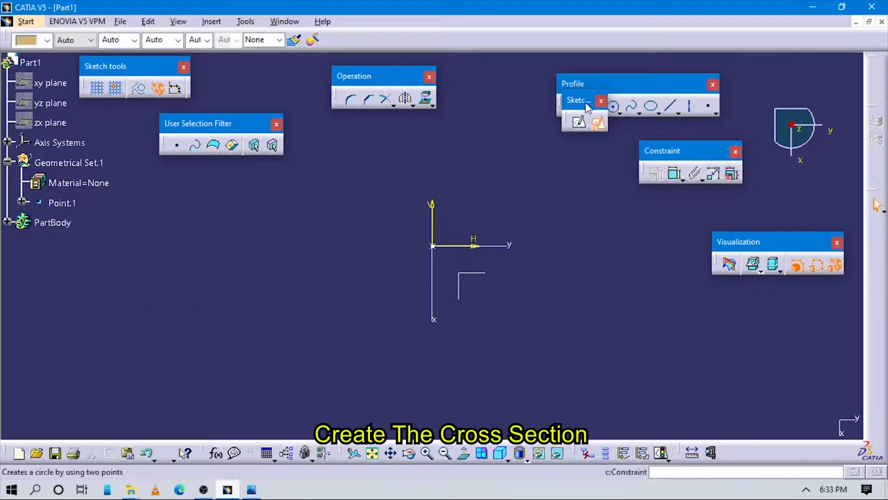
Sketch a centered rectangle about 196 mm wide and 96 mm high around the sketch origin.
click(602, 113)
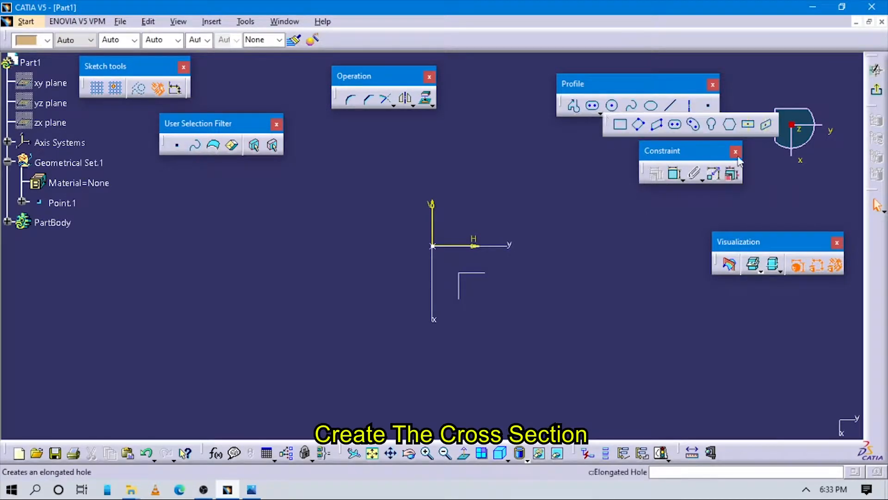
click(750, 125)
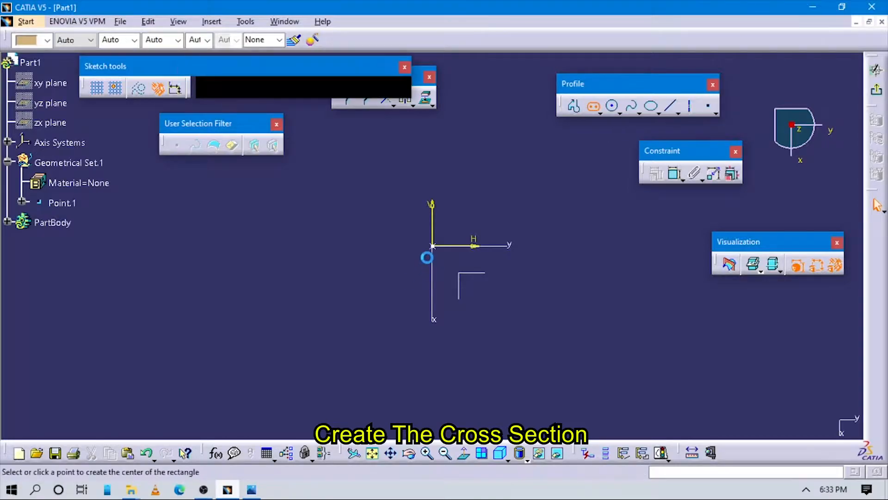
click(434, 246)
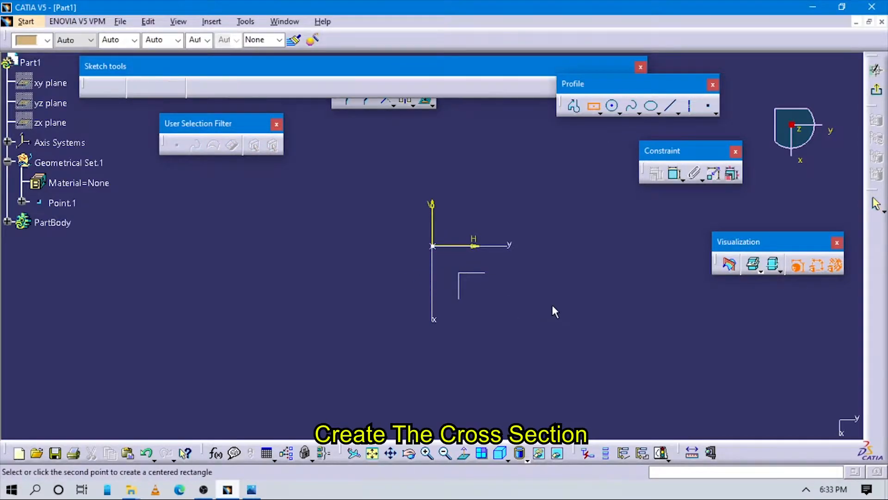
click(590, 323)
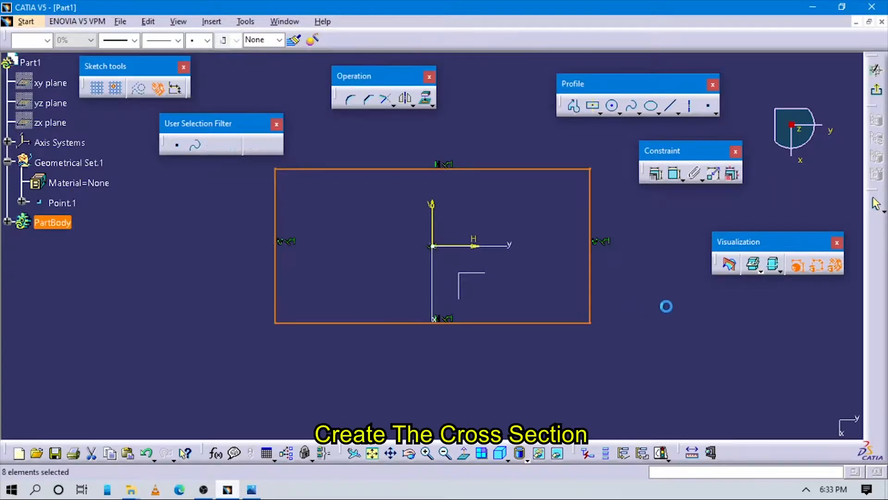
Dimension the rectangle's horizontal edge and set its length to 120 mm.
click(676, 242)
click(504, 324)
click(493, 346)
double_click(492, 342)
text(120mm)
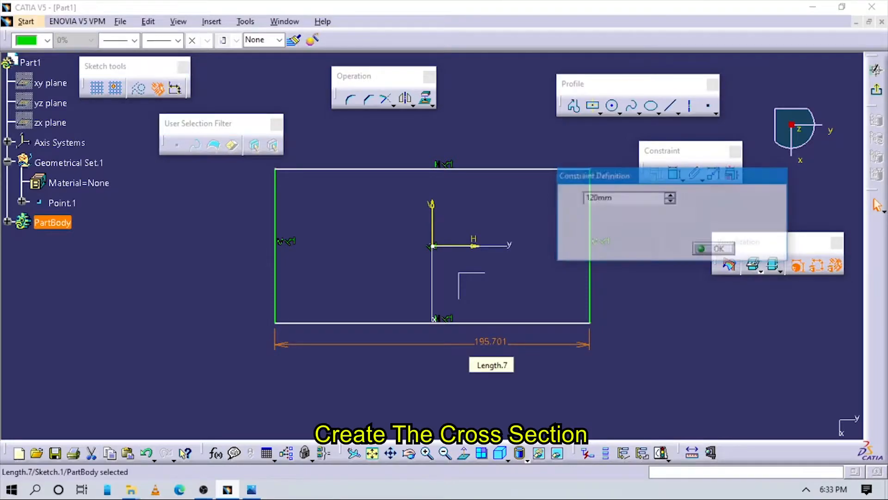
click(715, 245)
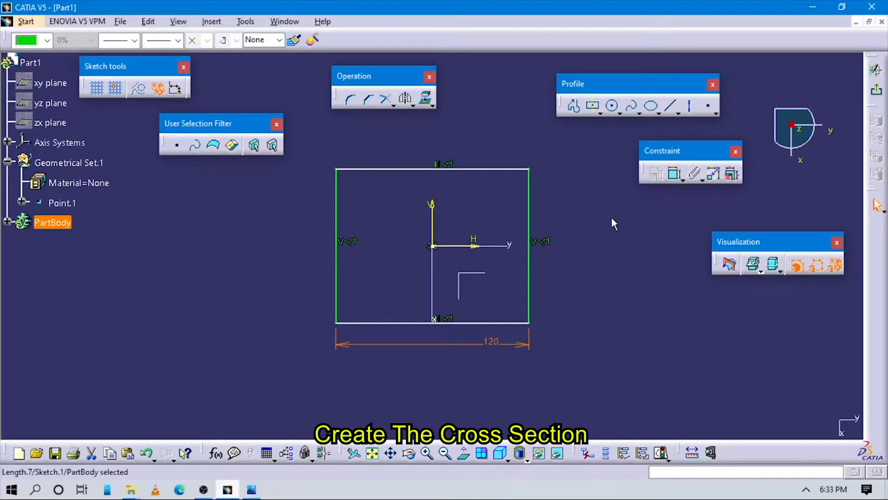
Dimension the rectangle's vertical edge and set its length to 70 mm.
click(676, 174)
click(529, 183)
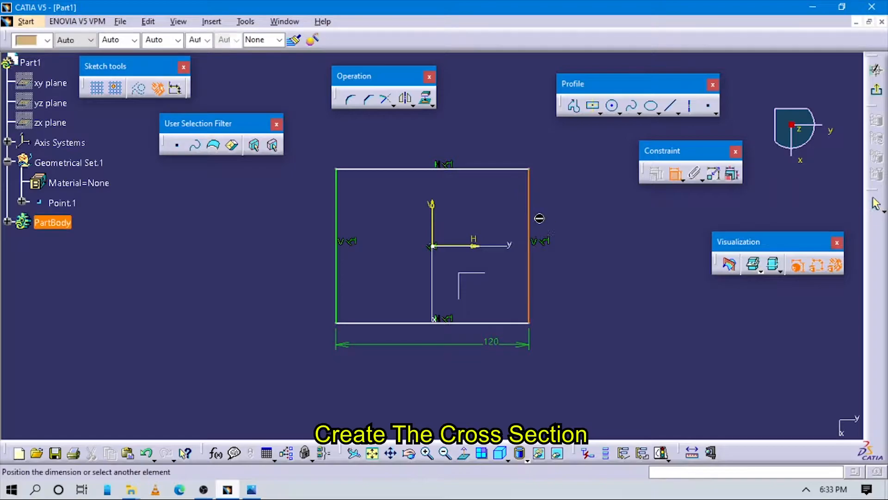
click(571, 213)
click(572, 213)
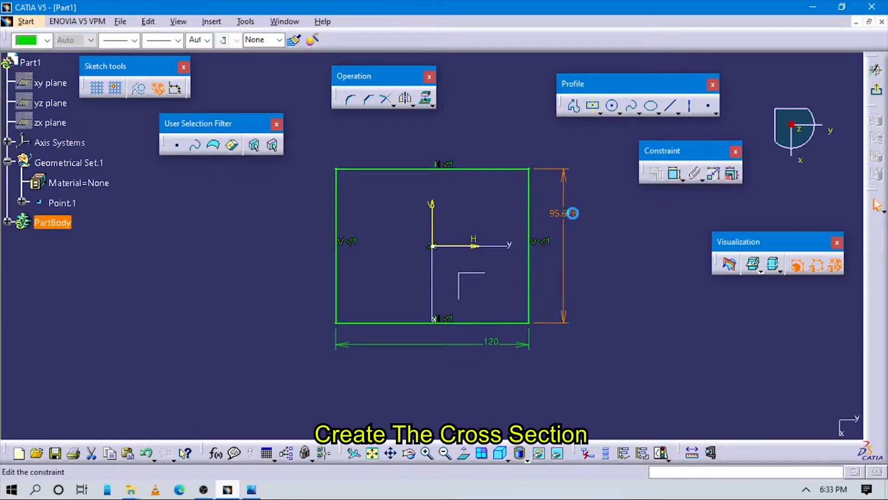
double_click(573, 214)
text(70mm)
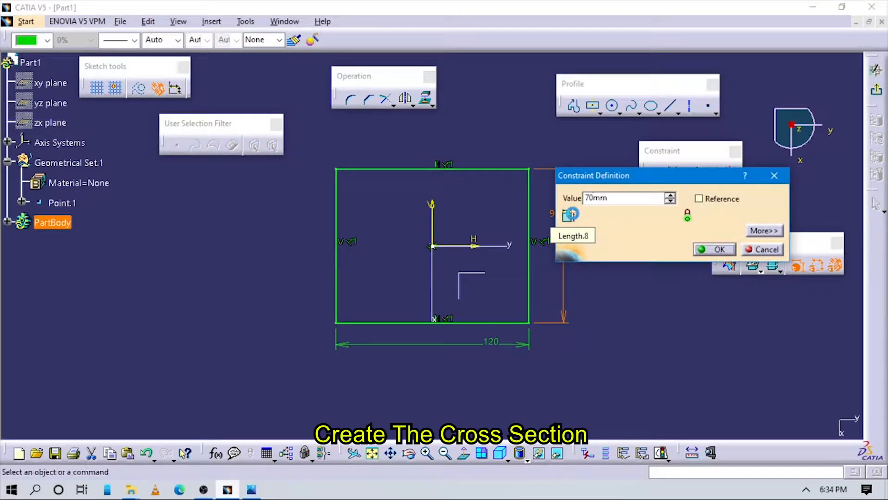
key(Return)
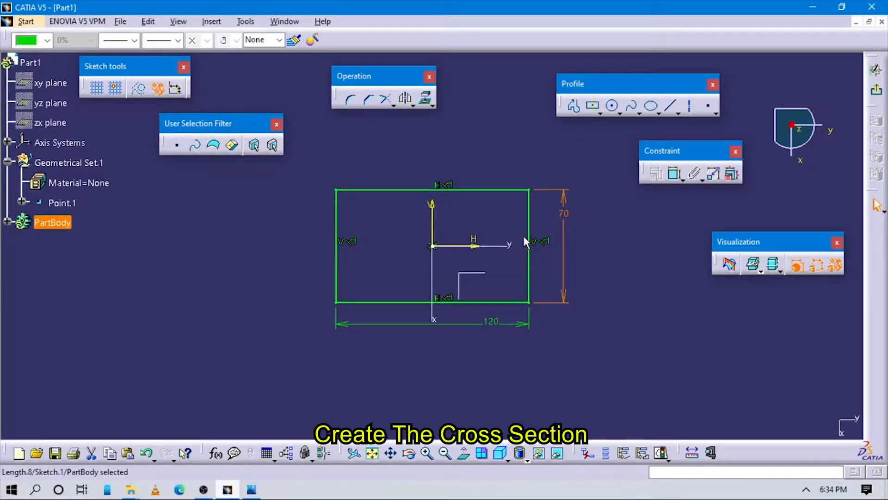
click(607, 283)
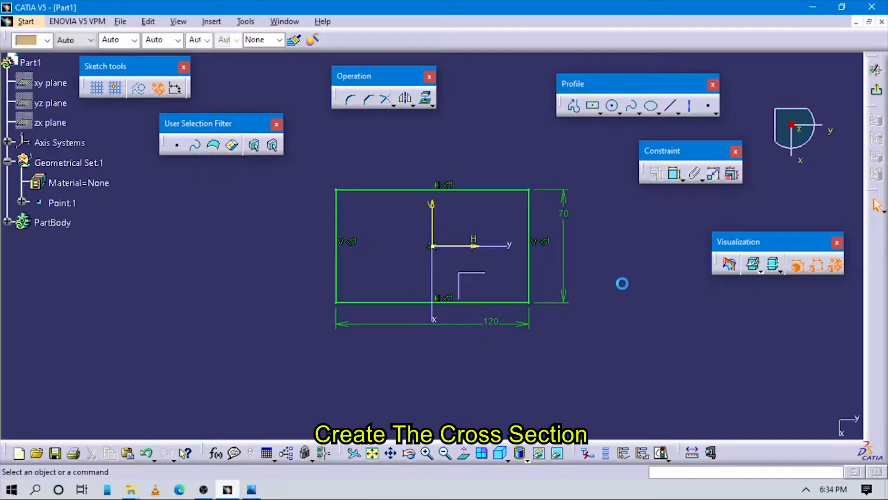
Exit the sketch, check the plate thickness in the reference drawing, and pad the rectangle to a length of 10 mm.
click(877, 90)
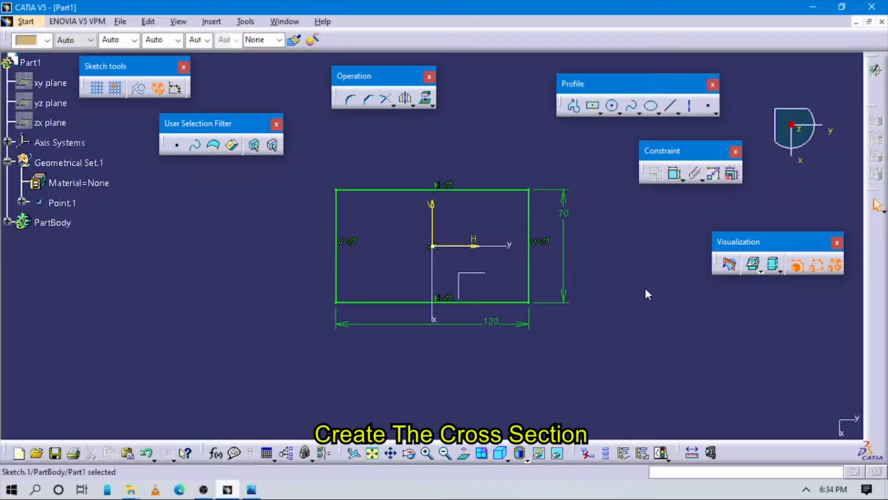
click(252, 489)
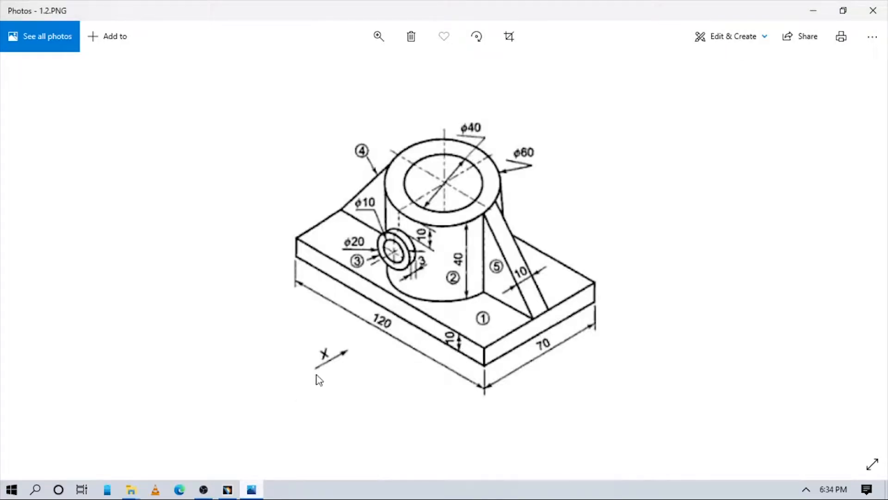
click(227, 487)
click(759, 101)
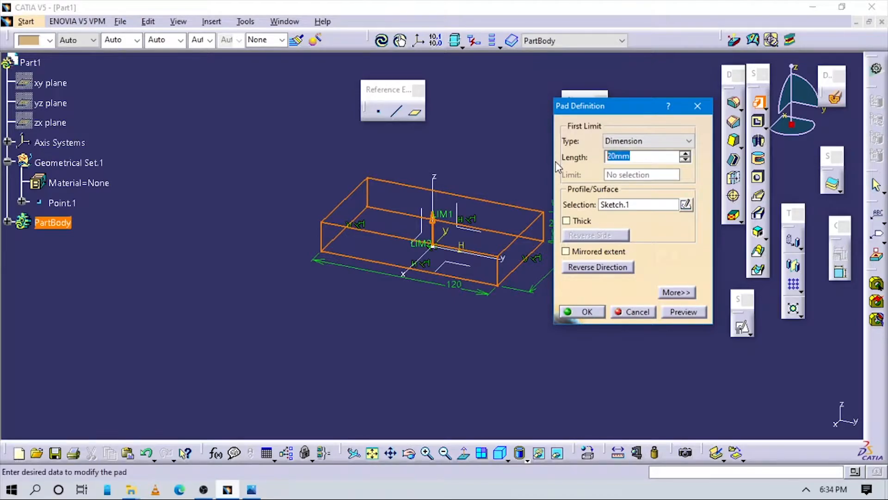
key(Return)
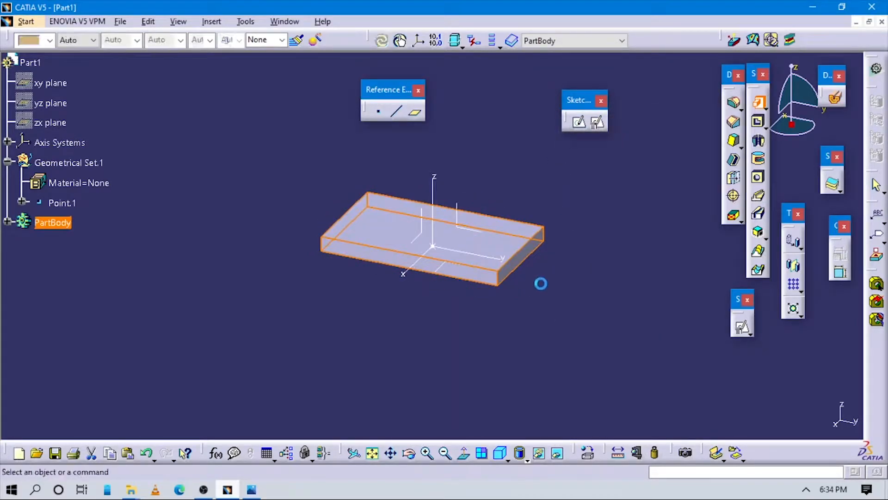
click(540, 319)
Display the base plate in Shading with Edges mode.
middle_drag(541, 320, 536, 273)
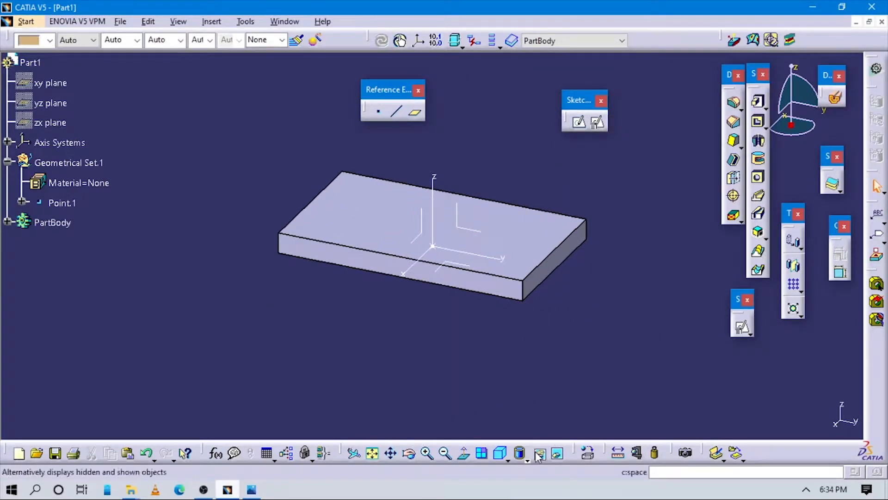
click(529, 459)
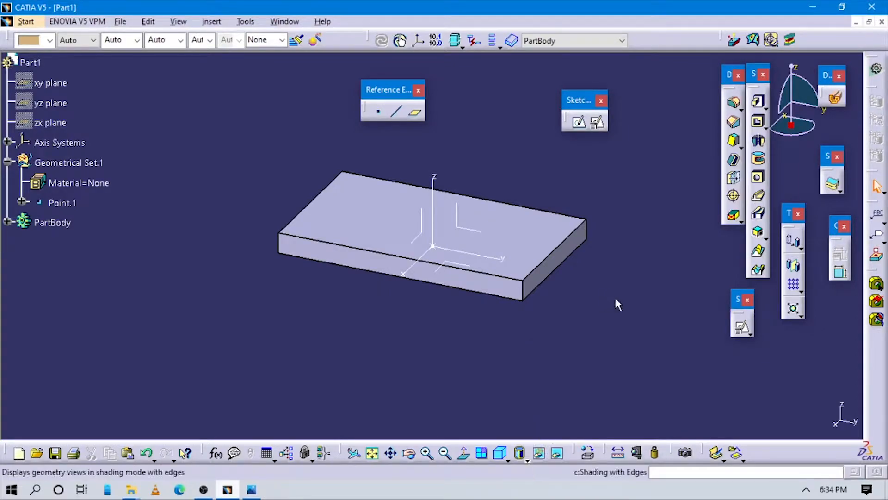
middle_drag(615, 299, 600, 315)
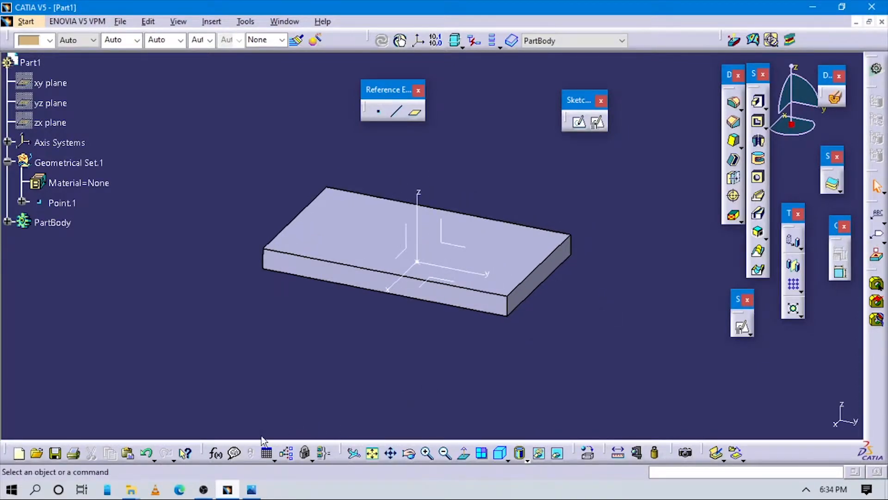
Consult the reference drawing and open a positioned sketch on the XY plane, with Point.1 as projection-point origin and H direction parallel to the Y axis.
click(259, 486)
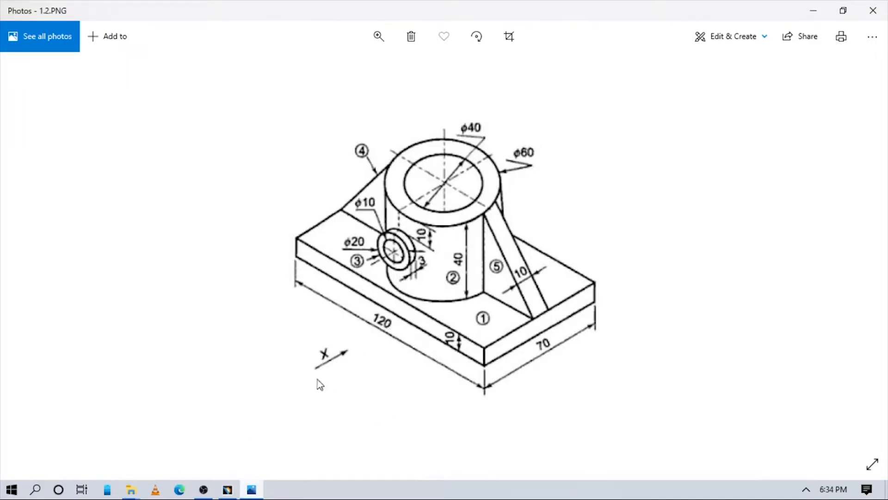
click(228, 489)
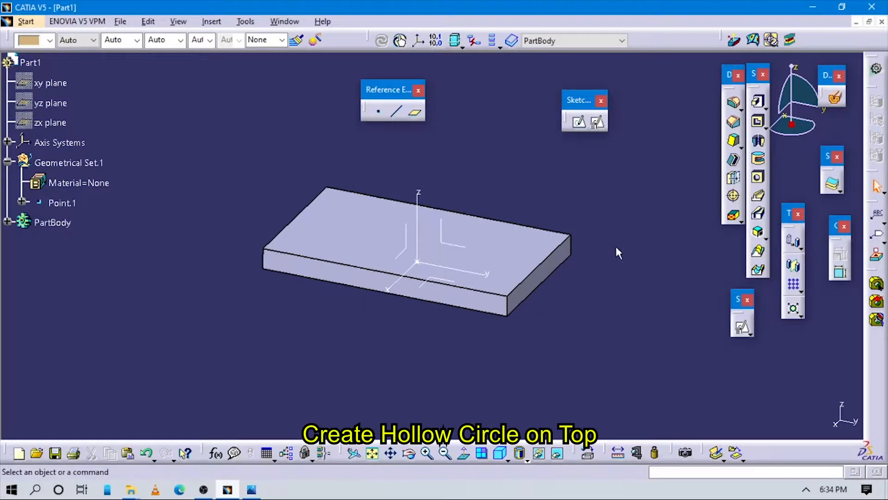
click(579, 122)
click(435, 278)
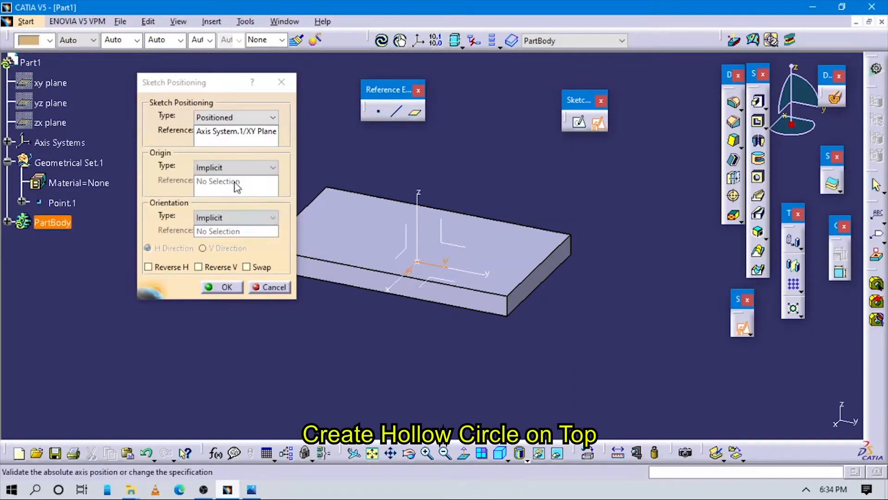
click(232, 167)
click(213, 198)
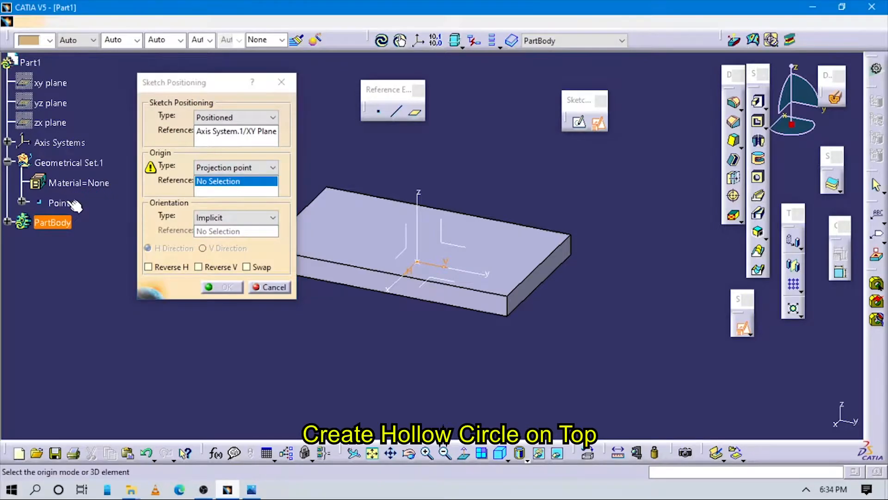
click(62, 203)
click(249, 215)
click(218, 294)
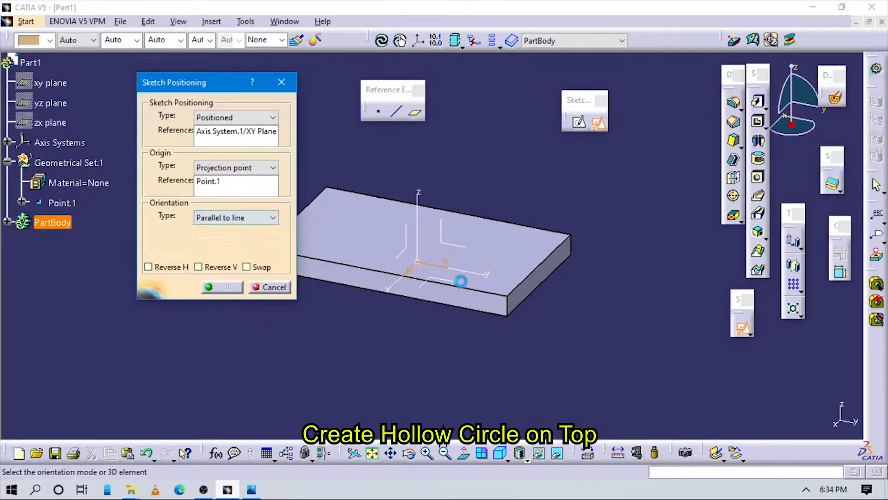
click(475, 272)
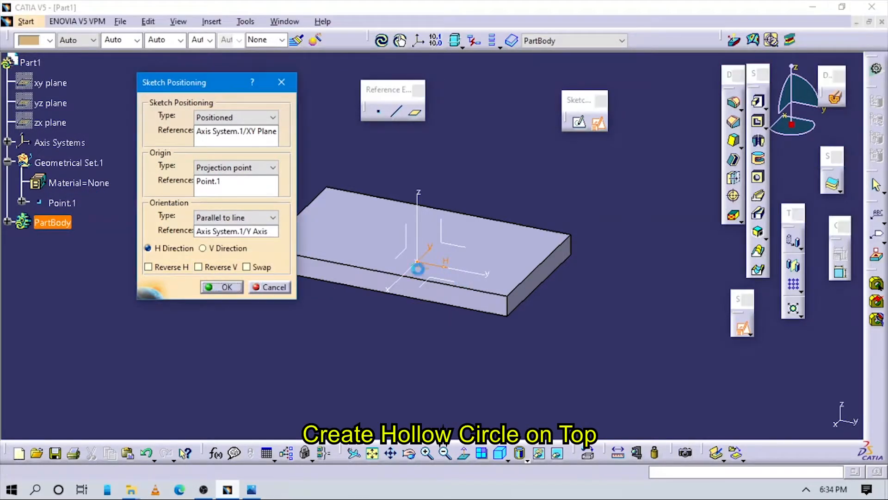
click(221, 287)
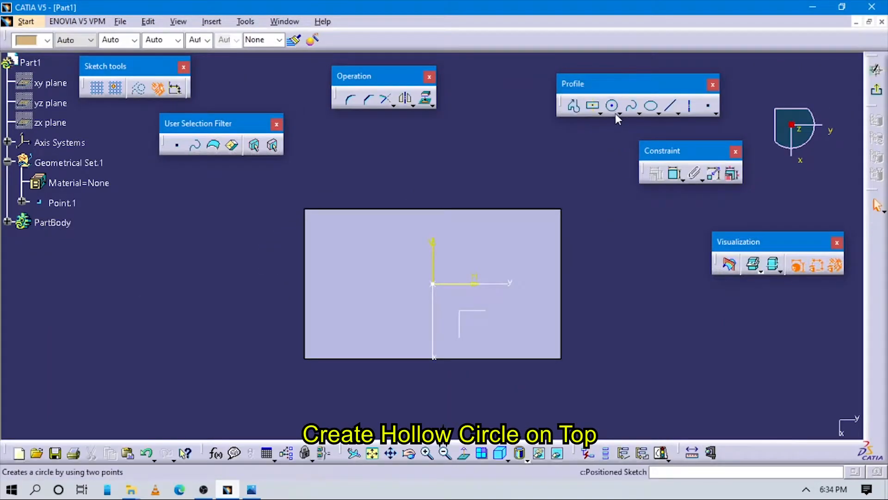
Sketch a circle about 88 mm in diameter, centred on the sketch origin.
click(612, 105)
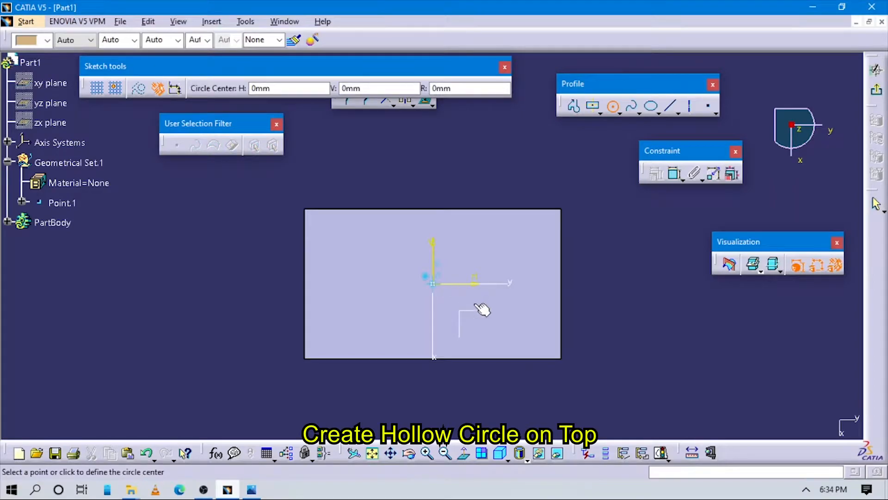
click(432, 283)
click(521, 318)
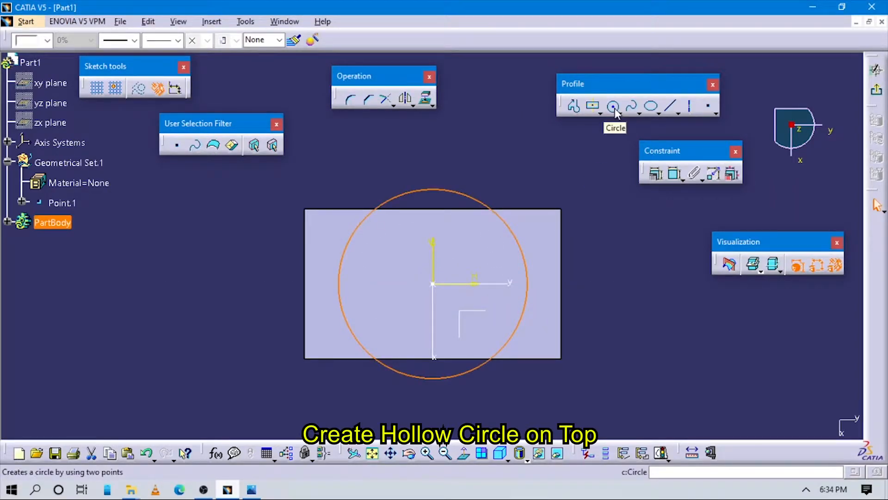
Dimension the circle's diameter and set it to 60 mm, checking the value against the reference drawing.
click(675, 174)
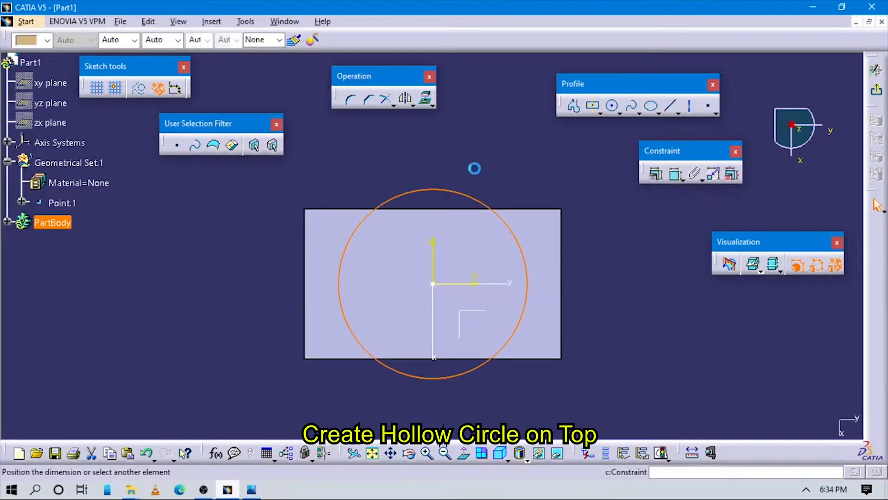
click(504, 144)
double_click(514, 142)
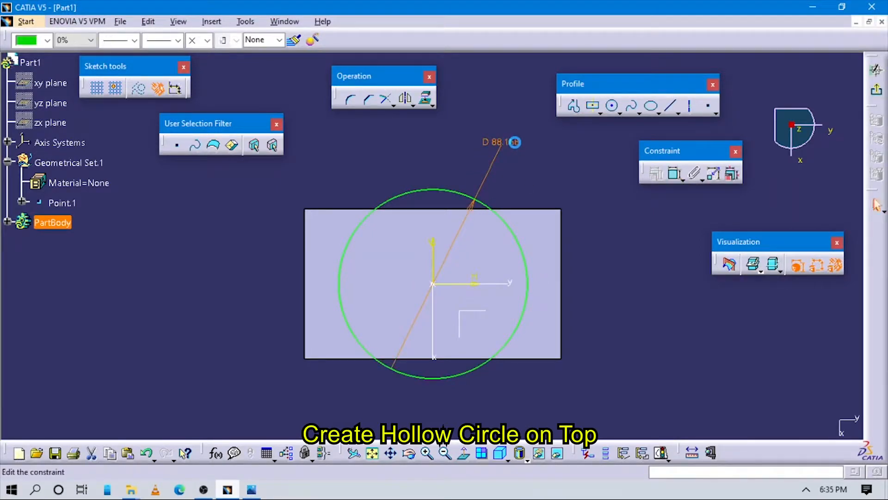
text(60mm)
key(Return)
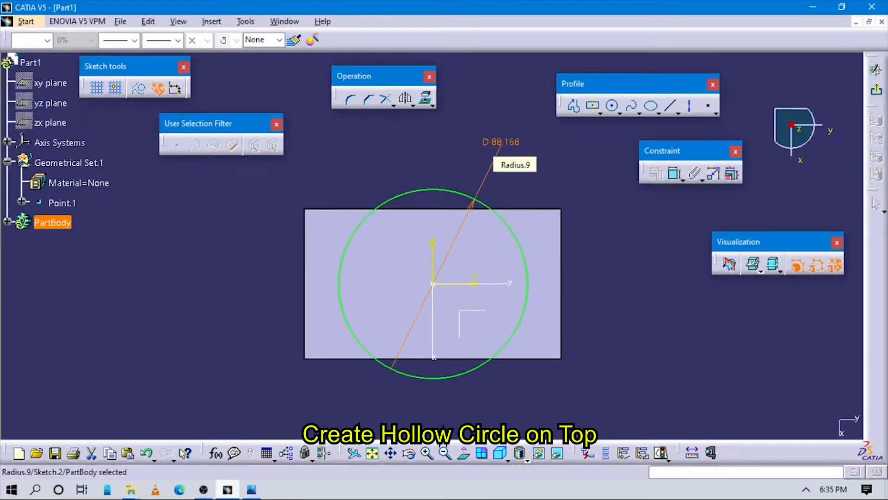
key(alt+Tab)
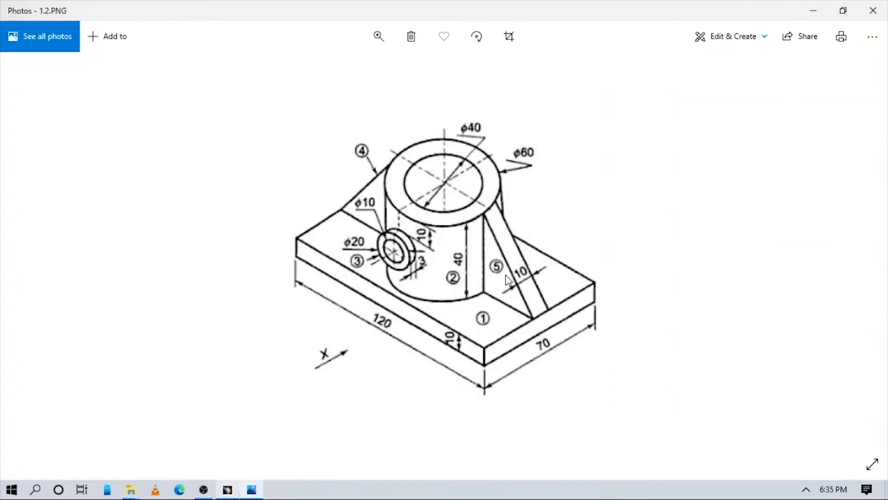
key(alt+Tab)
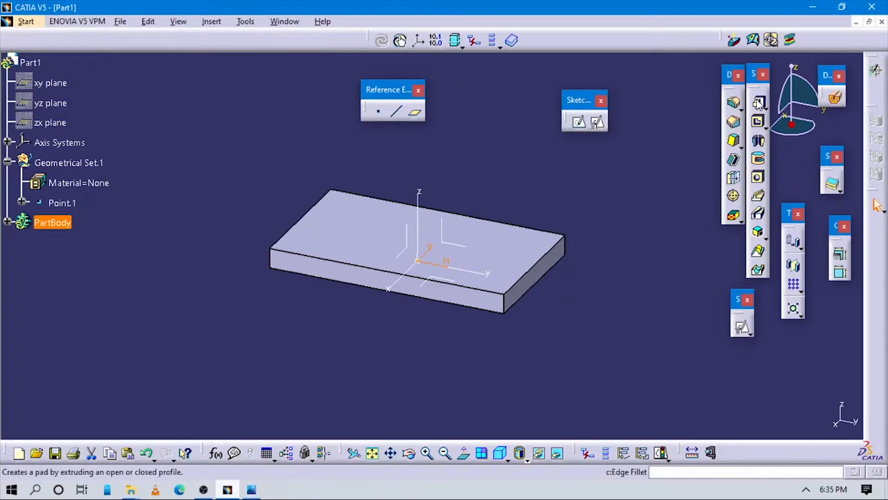
Check the cylinder height in the reference drawing and pad the circle to a length of 50 mm.
key(alt+Tab)
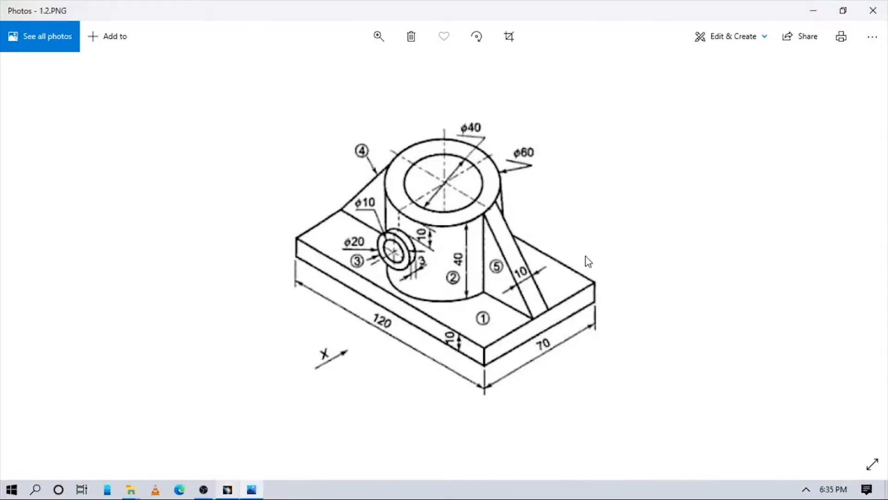
key(alt+Tab)
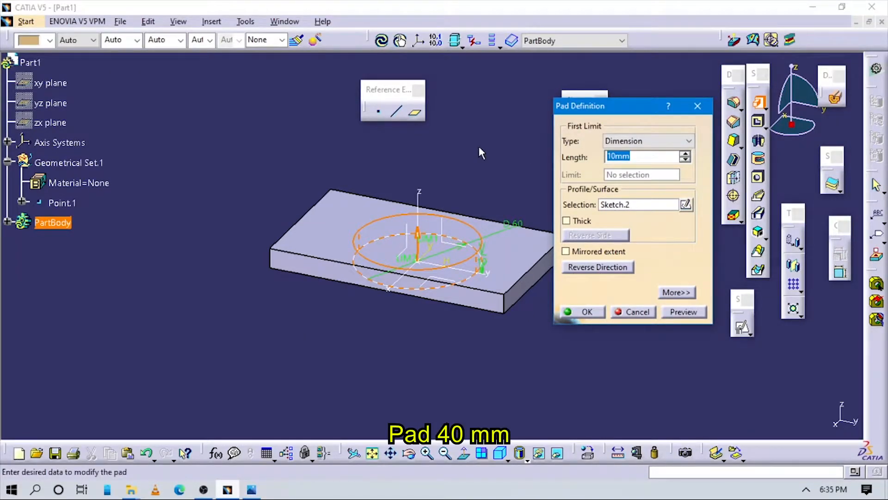
middle_drag(429, 324, 438, 267)
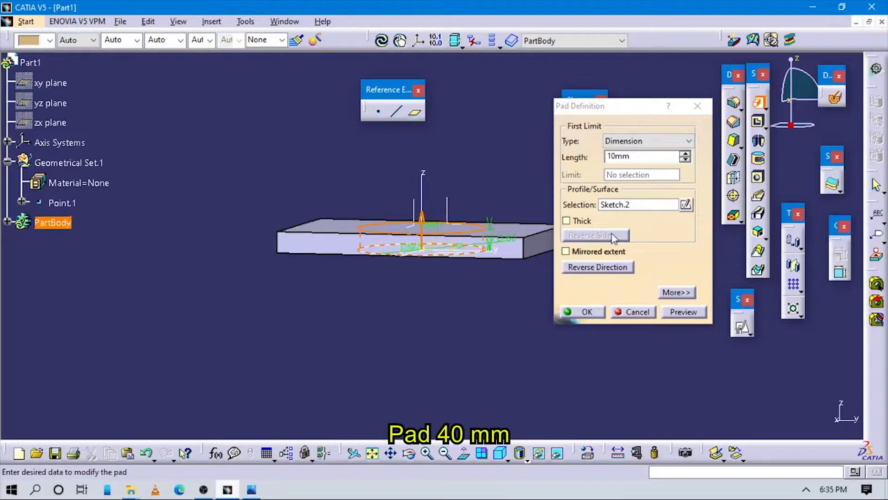
drag(641, 157, 491, 149)
text(50)
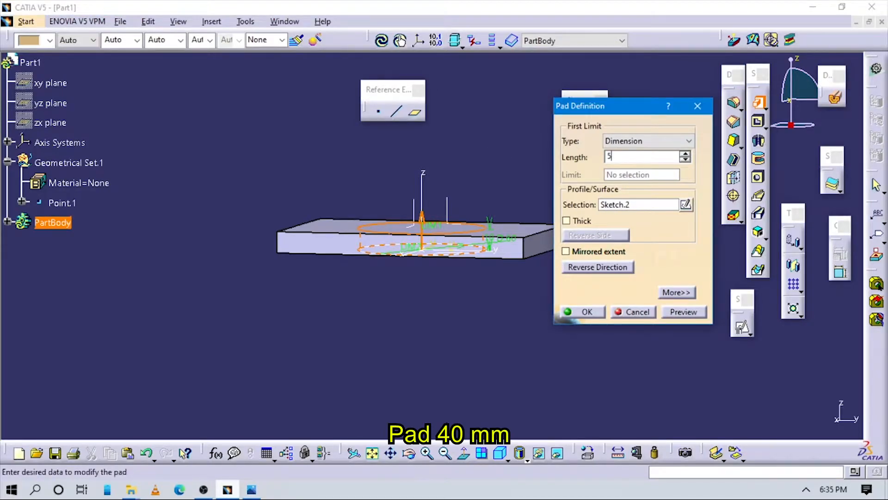
key(Return)
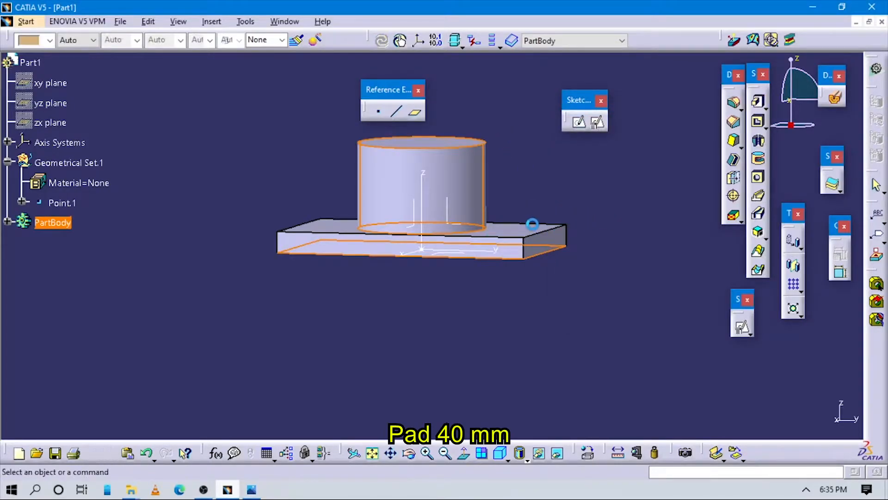
Start a hole concentric with the circular edge on the cylinder's top face and check its centre in the positioning sketch.
middle_drag(491, 168, 437, 215)
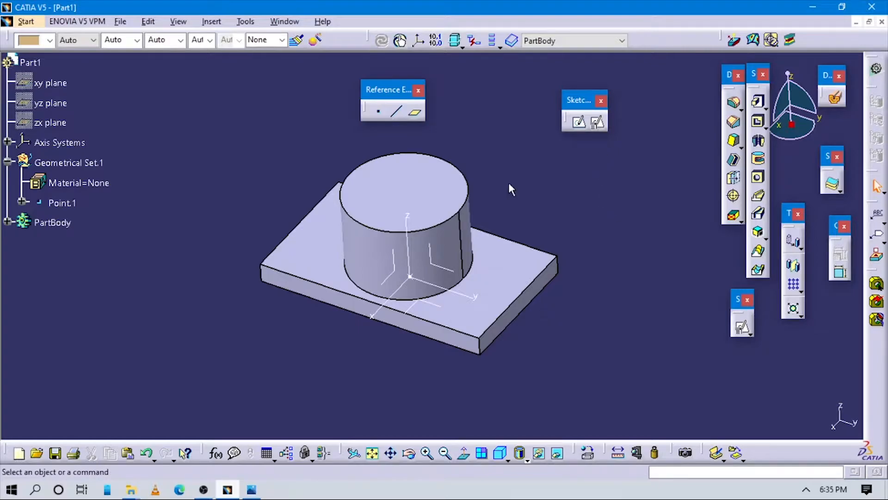
middle_drag(504, 187, 431, 329)
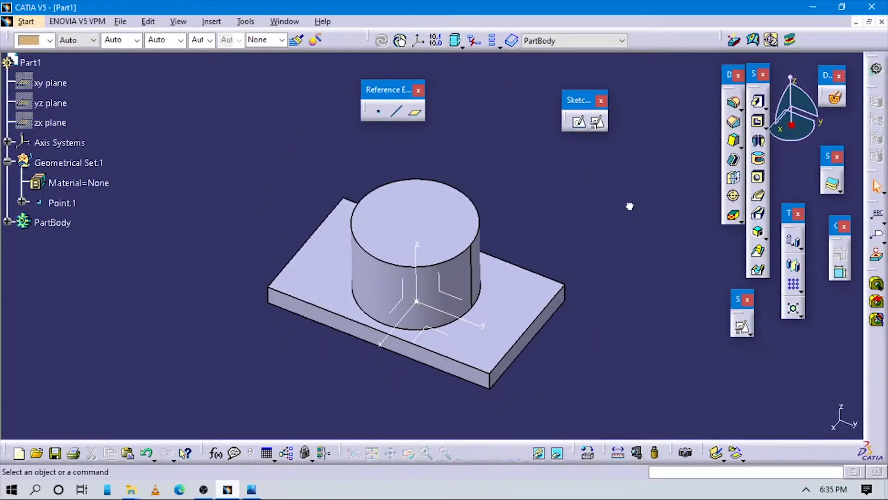
click(759, 179)
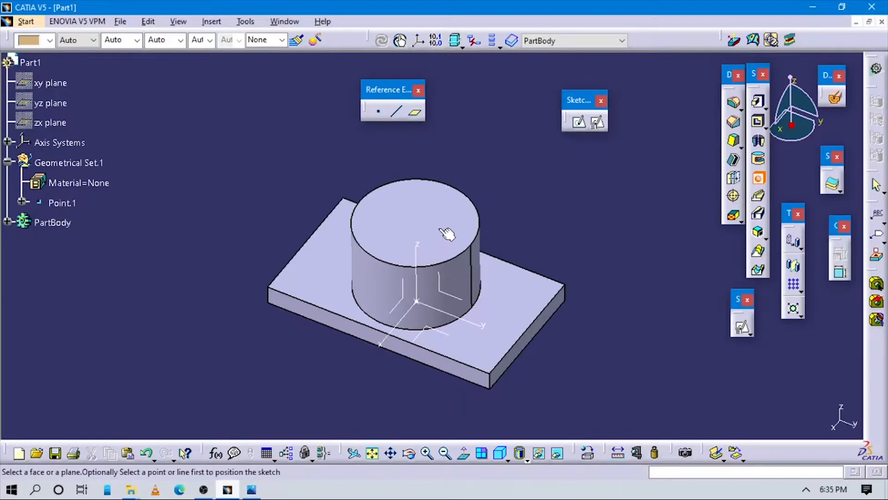
click(475, 211)
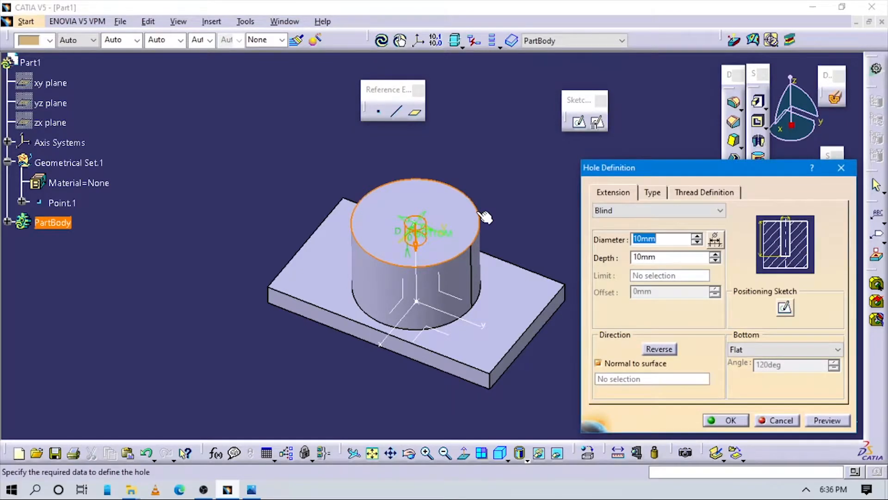
click(786, 307)
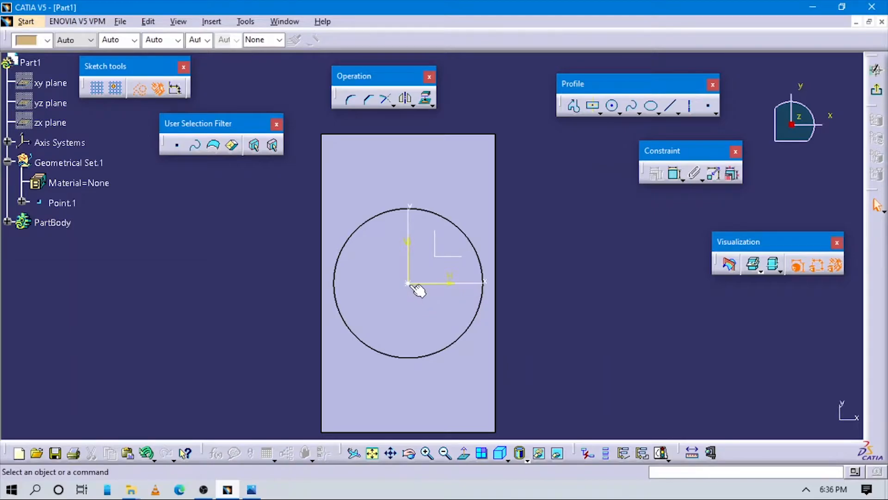
click(882, 92)
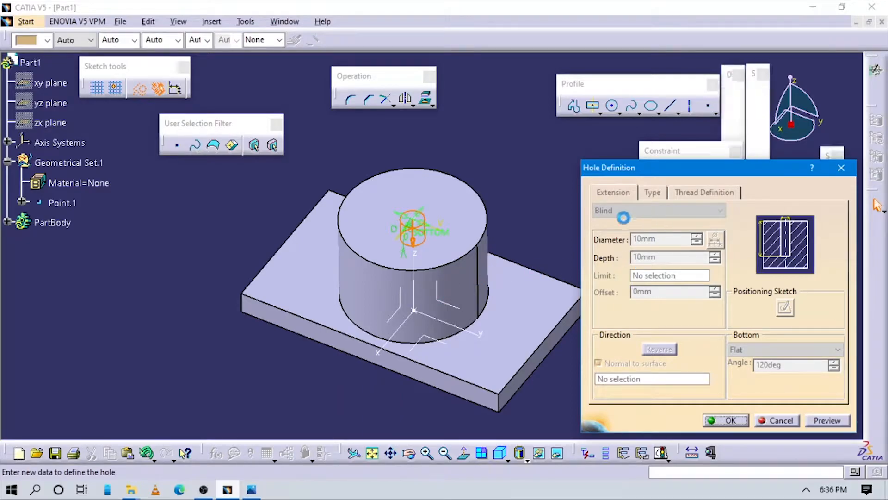
Set the hole's extension to Up To Next and its diameter to 40 mm as in the reference drawing, and create it.
click(636, 210)
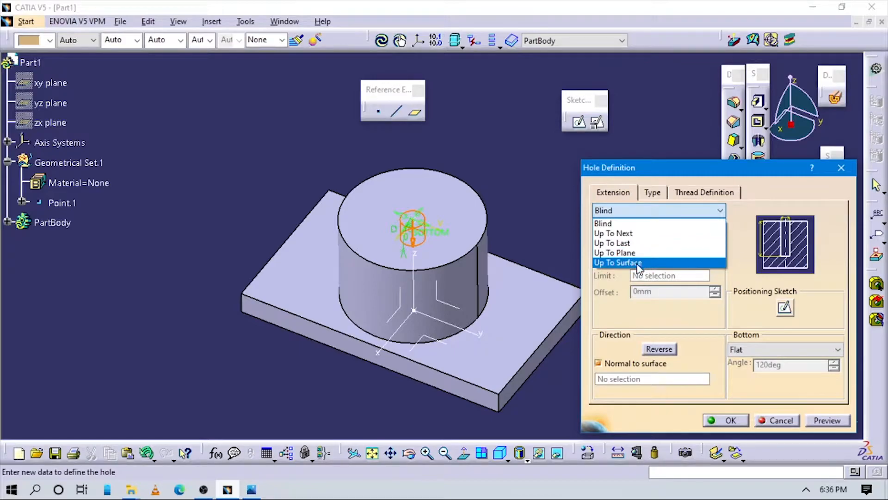
click(629, 232)
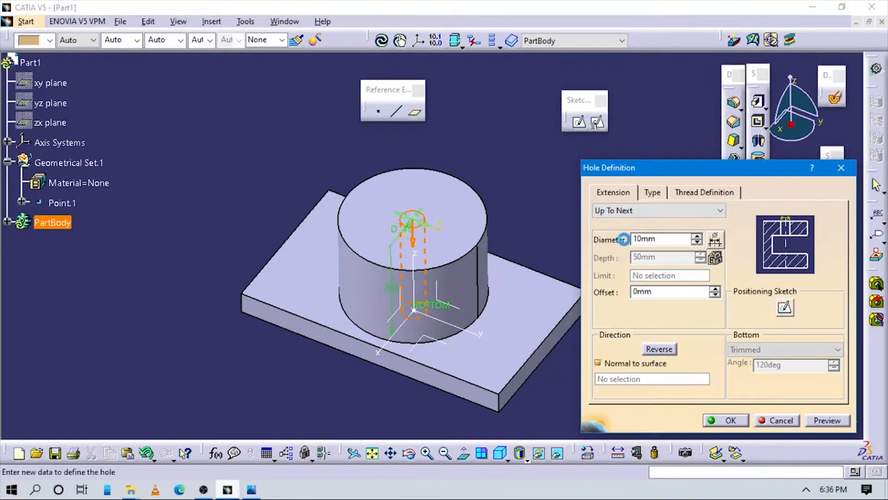
middle_drag(491, 324, 456, 293)
click(655, 240)
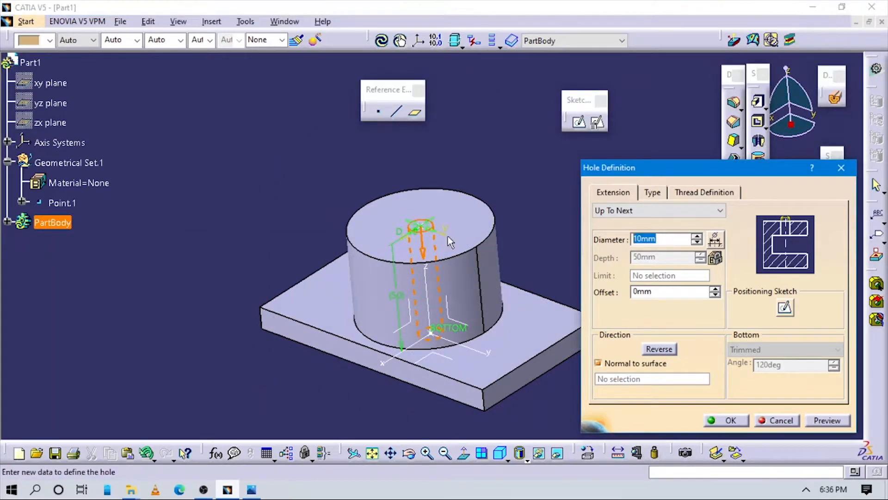
key(alt+Tab)
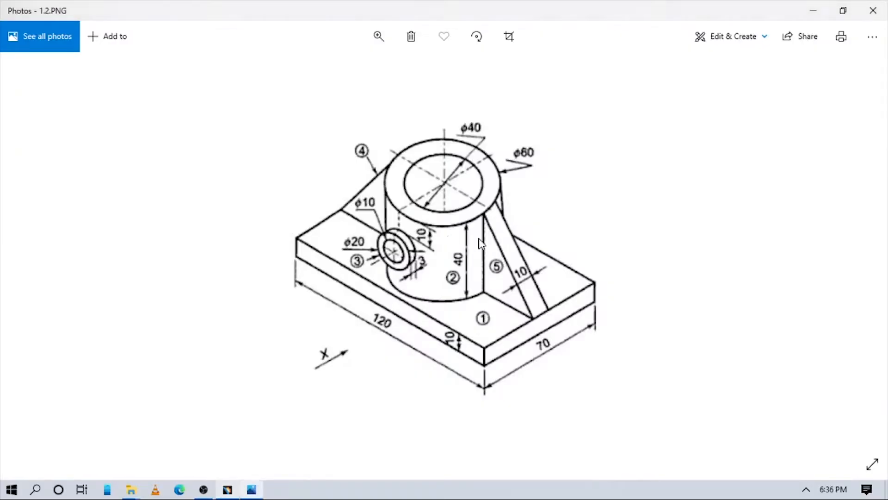
key(alt+Tab)
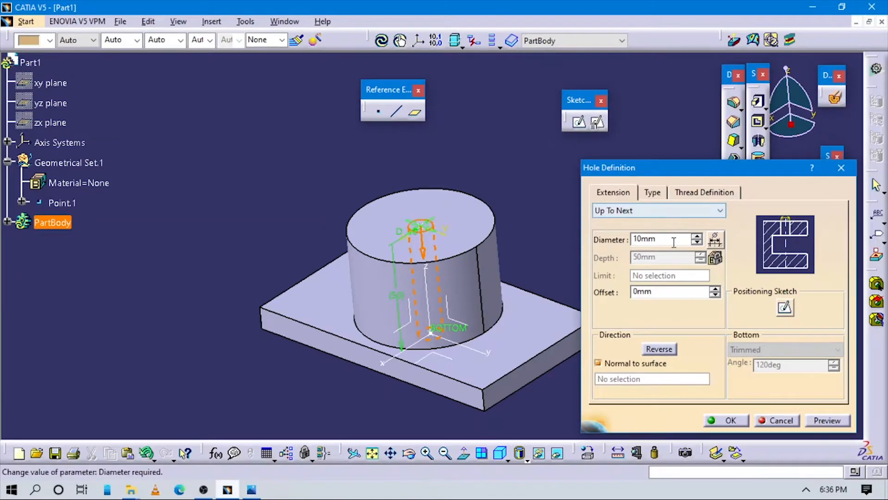
text(40)
key(Return)
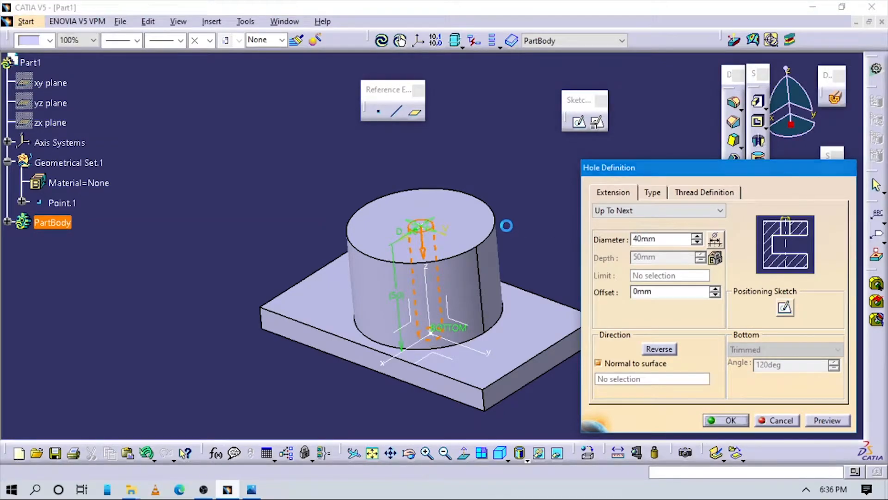
Check the small side boss in the reference drawing and start a positioned sketch on the axis system's YZ plane.
middle_drag(432, 321, 468, 215)
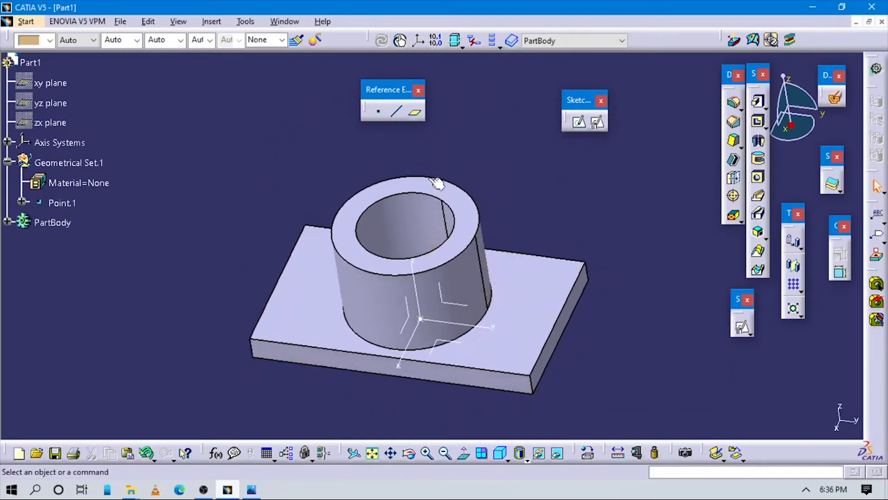
middle_drag(422, 263, 407, 305)
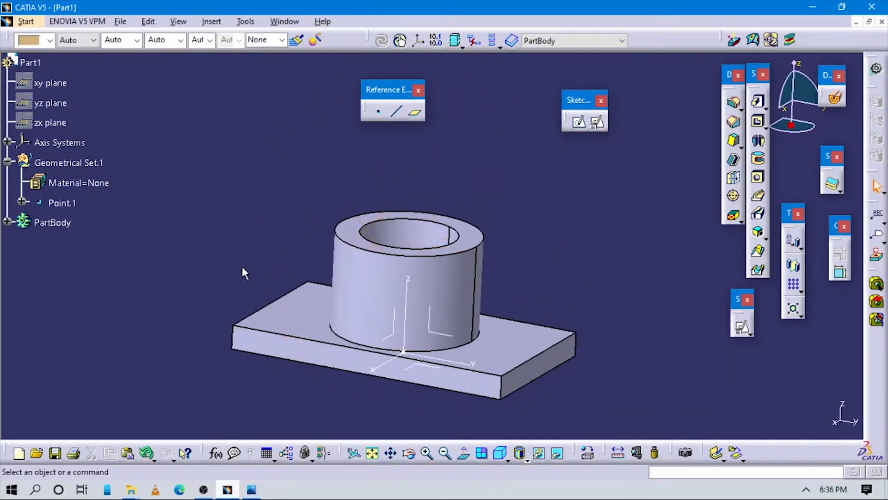
click(251, 491)
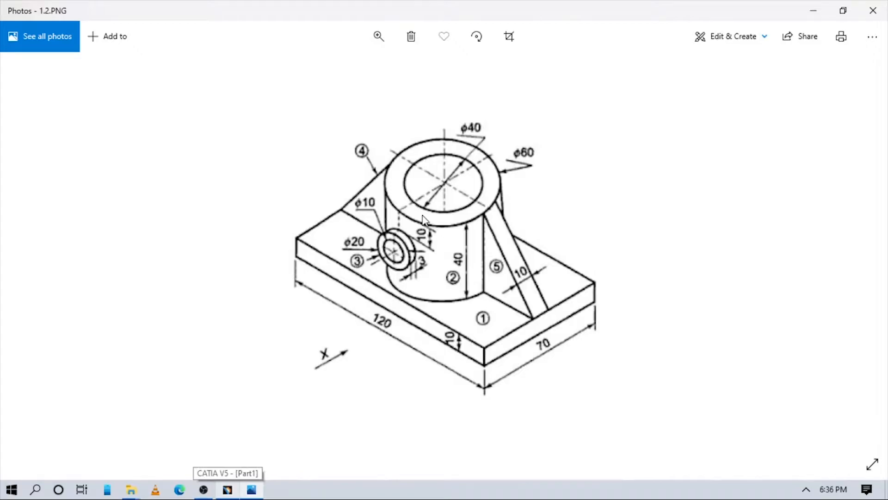
click(227, 489)
middle_drag(585, 252, 561, 168)
click(597, 121)
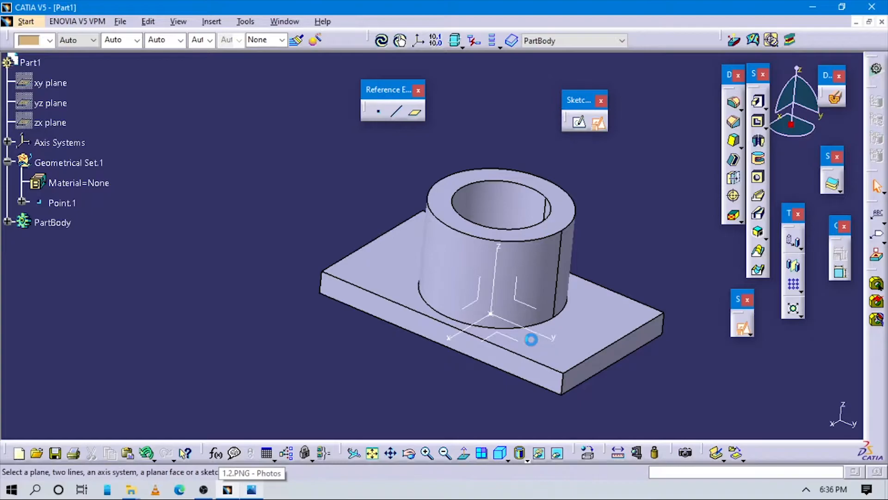
click(512, 292)
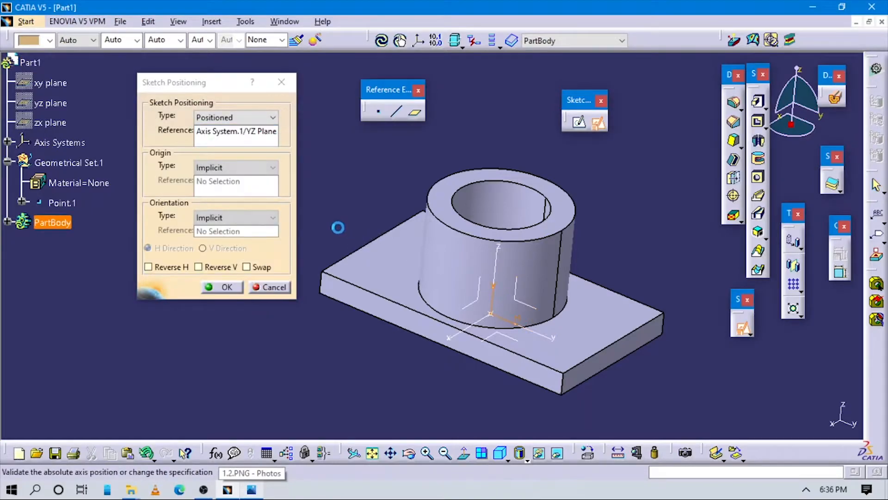
Set the sketch origin to the projection of Point.1 and orient its H direction parallel to the Y axis, and open the sketch.
click(216, 165)
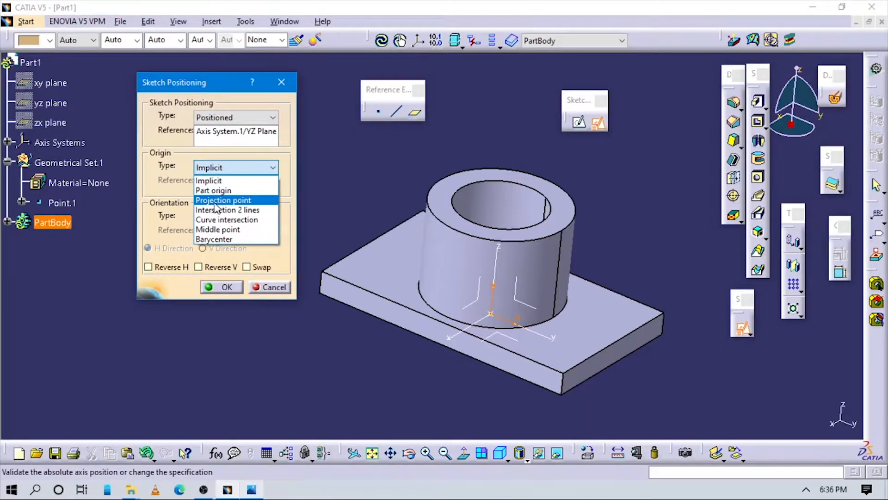
click(217, 198)
click(72, 205)
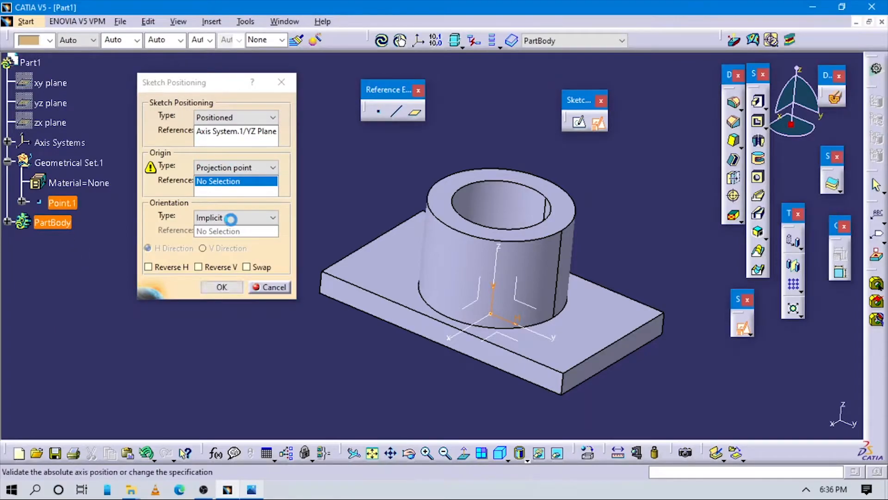
click(228, 217)
click(216, 280)
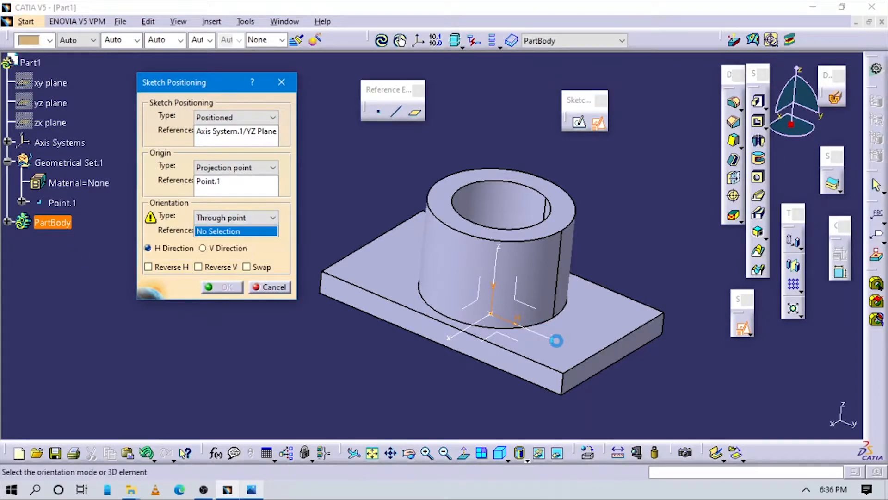
click(236, 218)
click(226, 290)
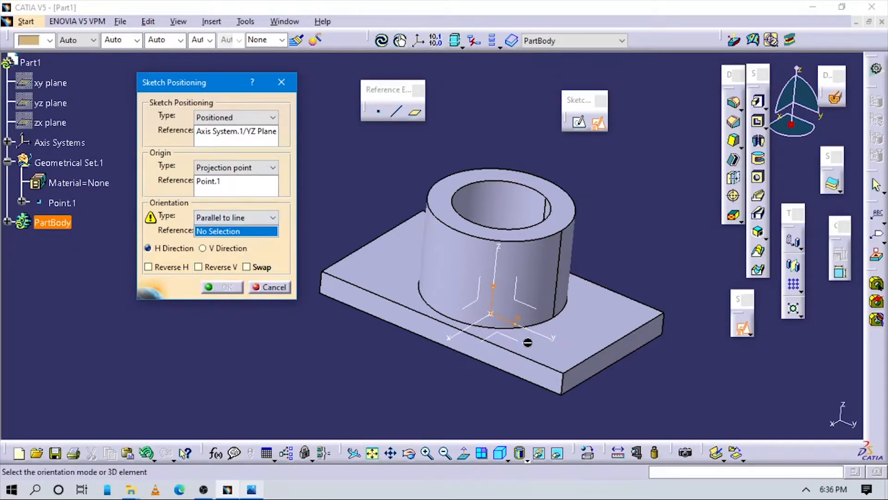
click(556, 340)
click(223, 287)
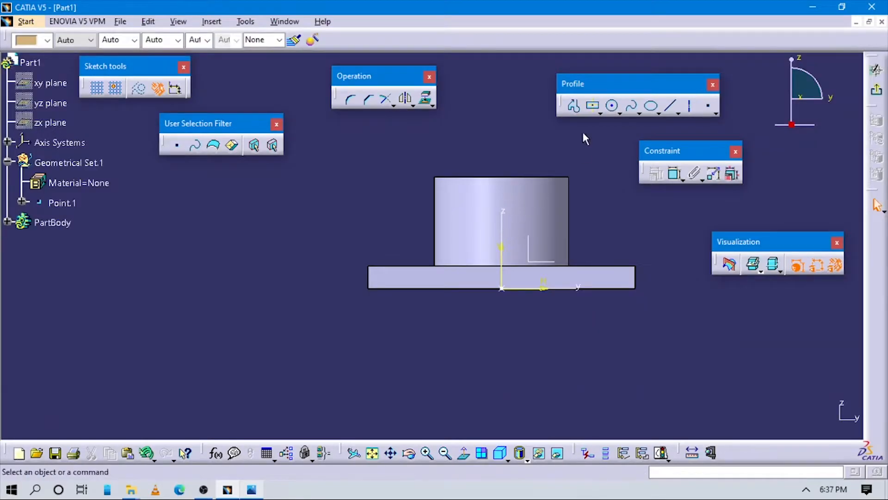
Sketch a circle about 18 mm in diameter on the upper part of the cylinder, near its centre axis.
click(613, 106)
click(506, 199)
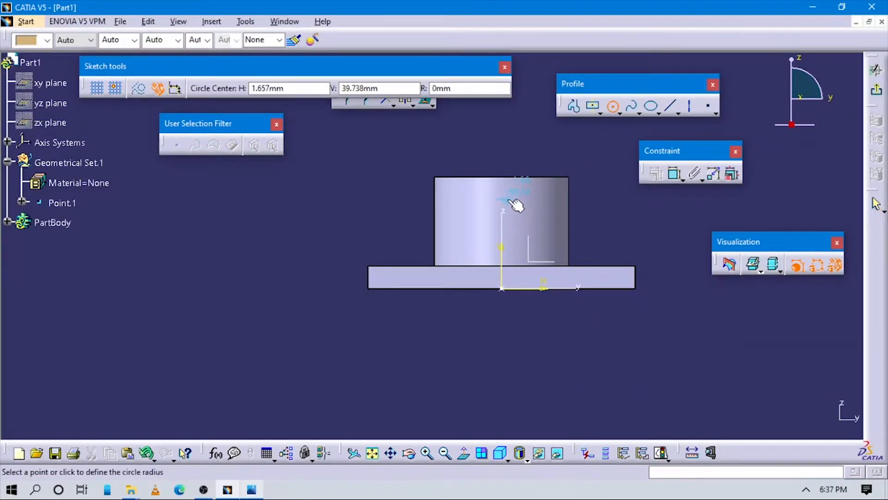
click(521, 210)
middle_drag(623, 236, 481, 212)
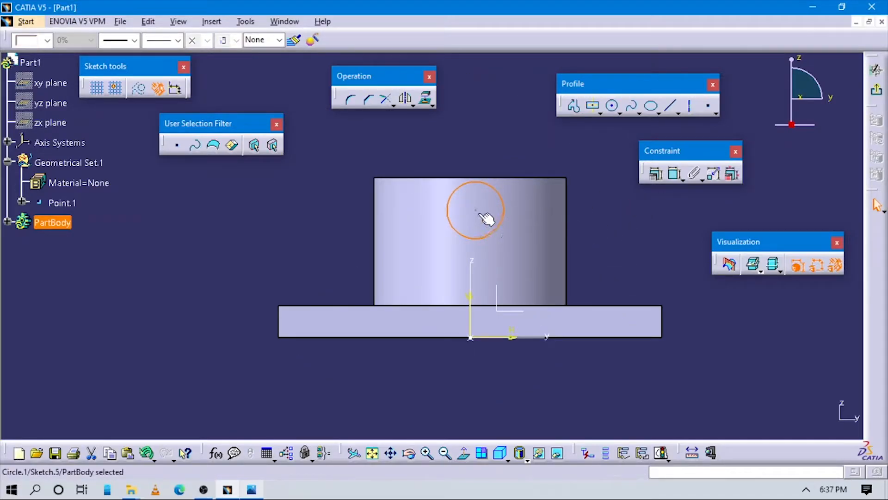
Constrain the circle's centre to be coincident with the sketch's vertical axis.
click(470, 299)
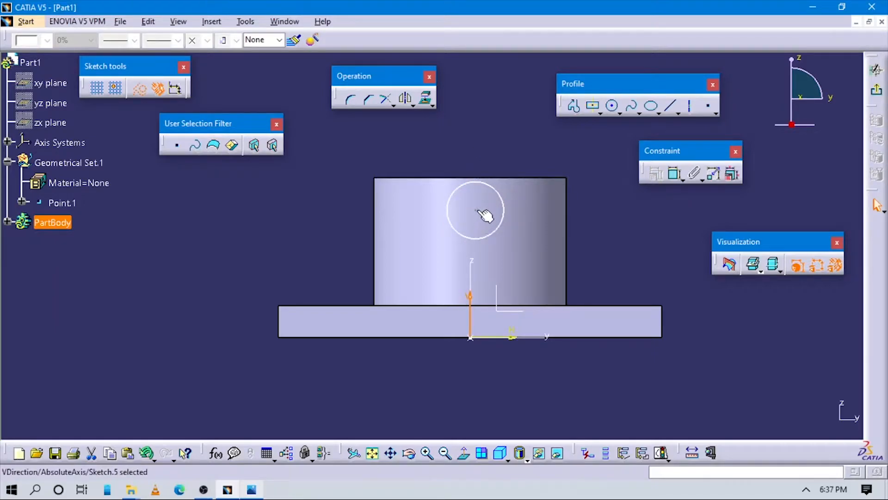
click(675, 174)
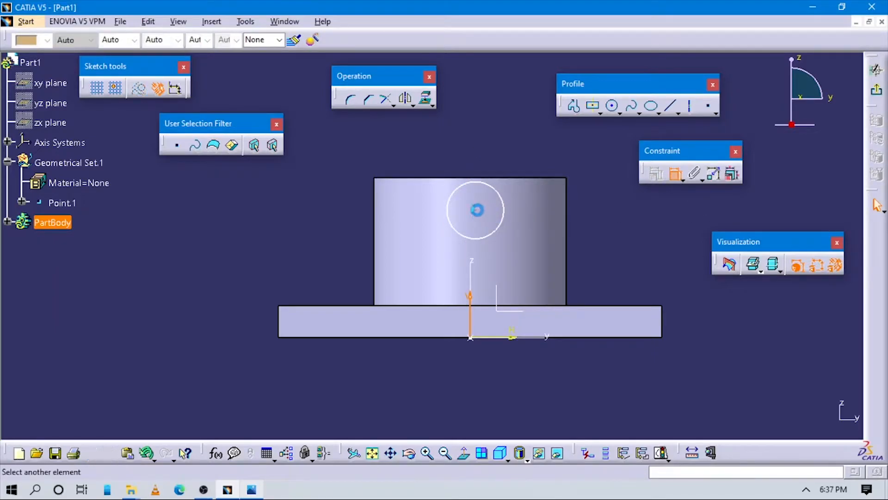
click(483, 188)
right_click(465, 121)
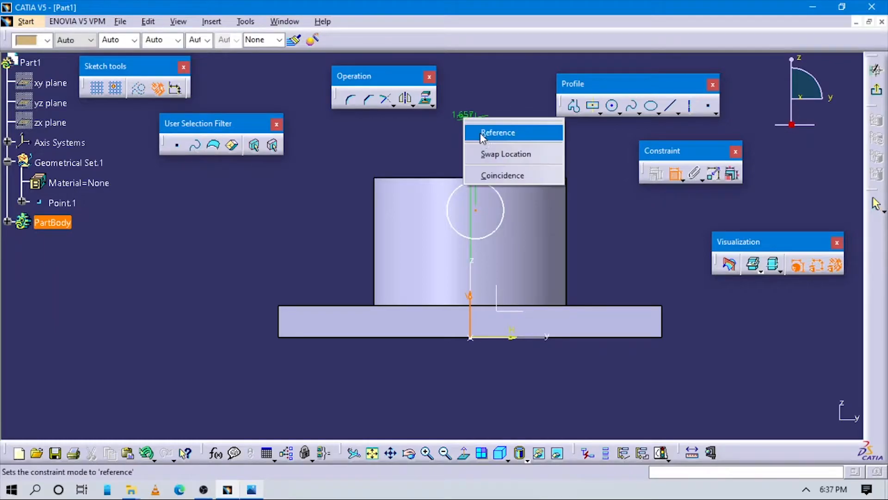
click(490, 175)
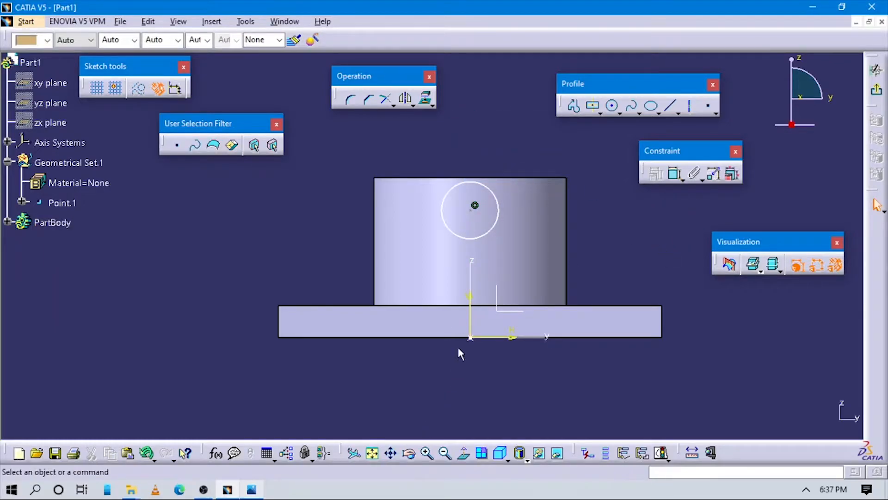
Check the boss diameters in the reference drawing, dimension the circle's diameter and set it to 10 mm.
key(alt+Tab)
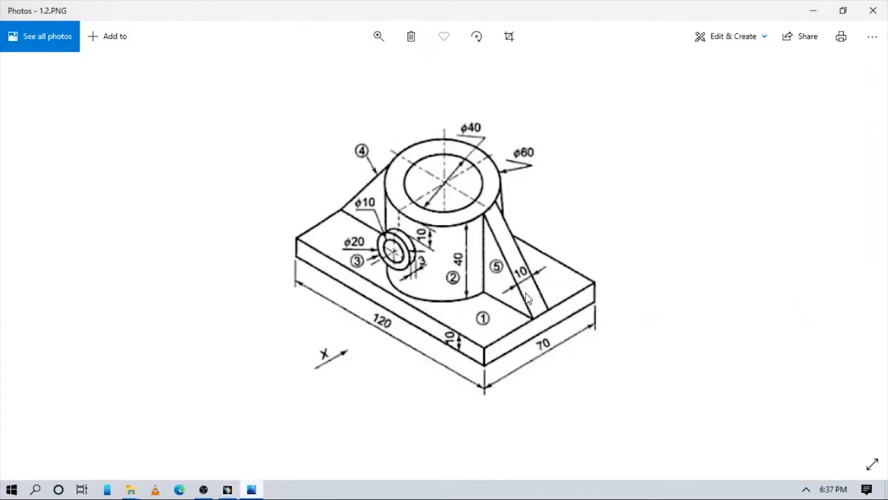
key(alt+Tab)
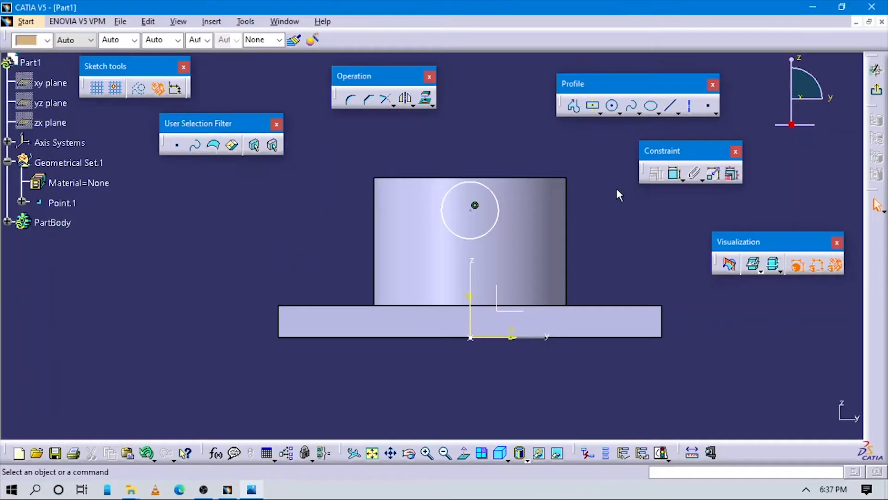
click(498, 193)
click(506, 126)
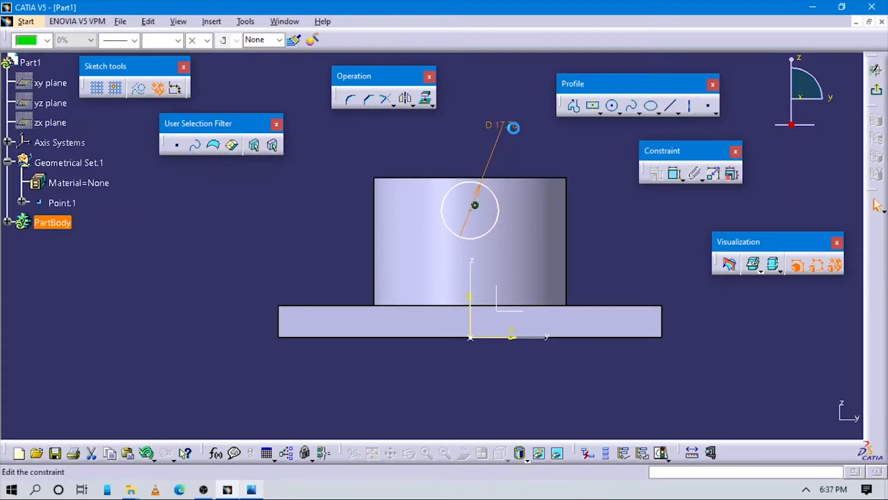
text(10mm)
key(Return)
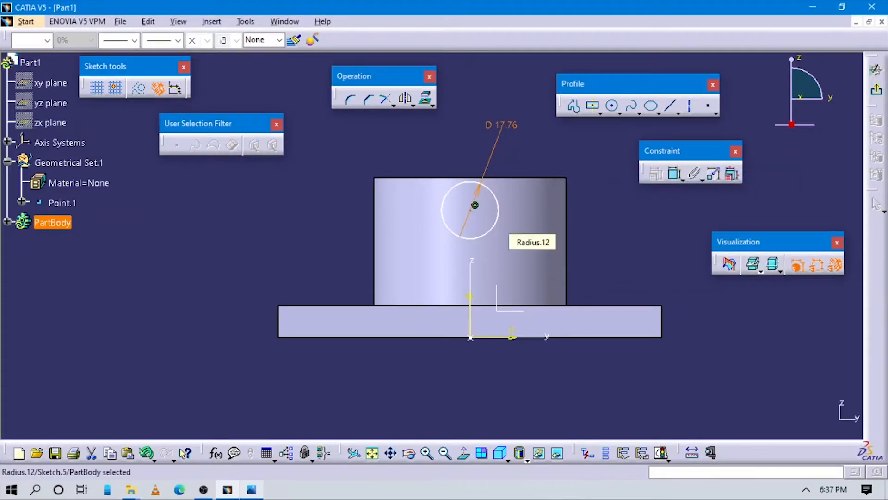
Check the boss height in the reference drawing and dimension the circle's centre 30 mm above the horizontal axis.
key(alt+Tab)
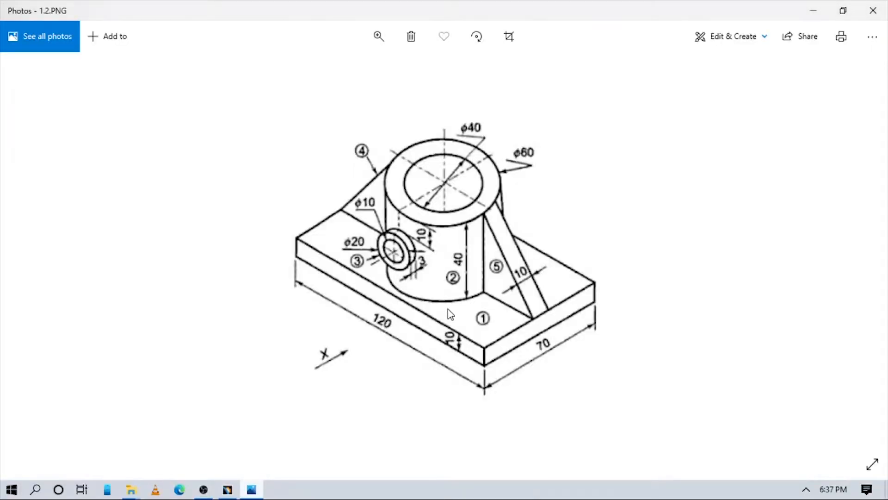
key(alt+Tab)
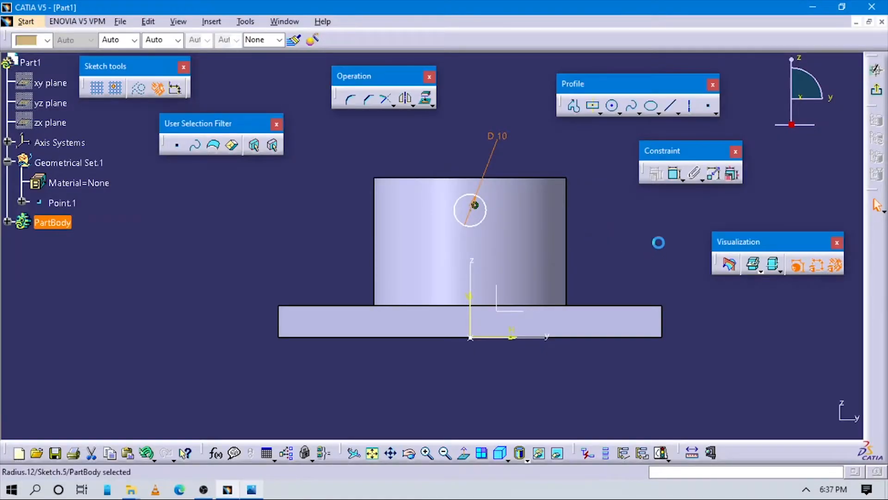
click(675, 174)
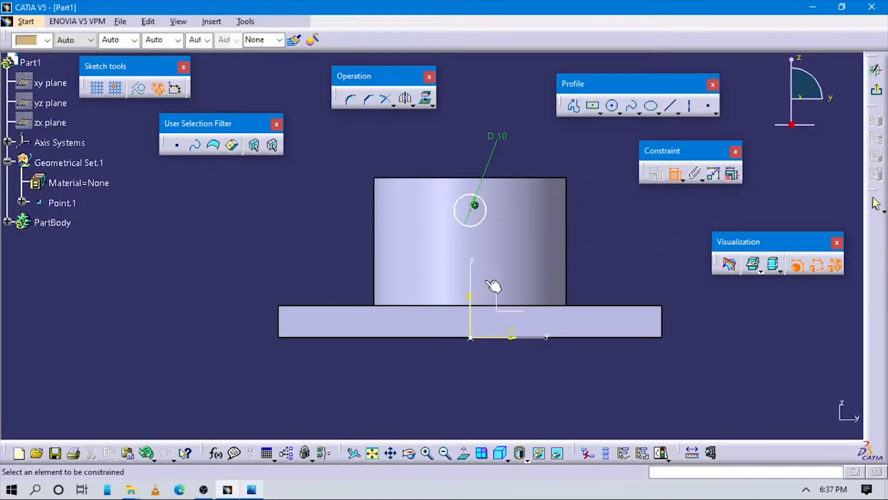
click(512, 337)
click(486, 210)
click(614, 251)
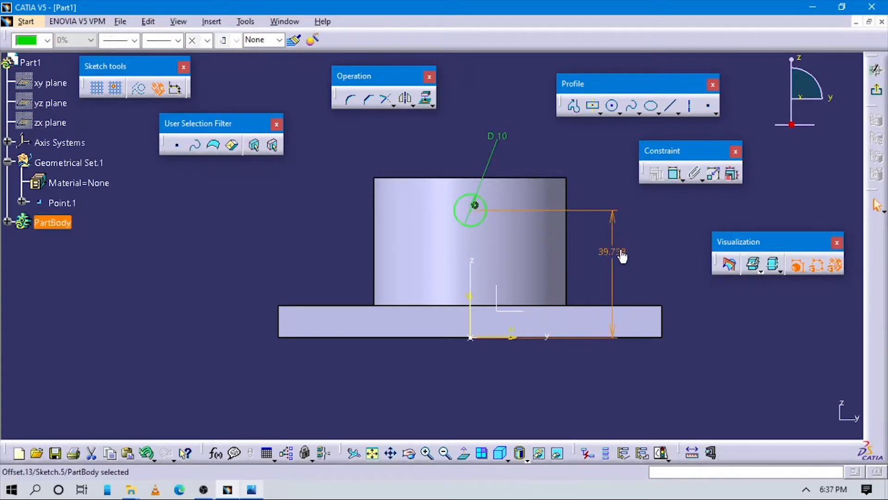
double_click(620, 250)
text(20+10)
key(Return)
click(656, 217)
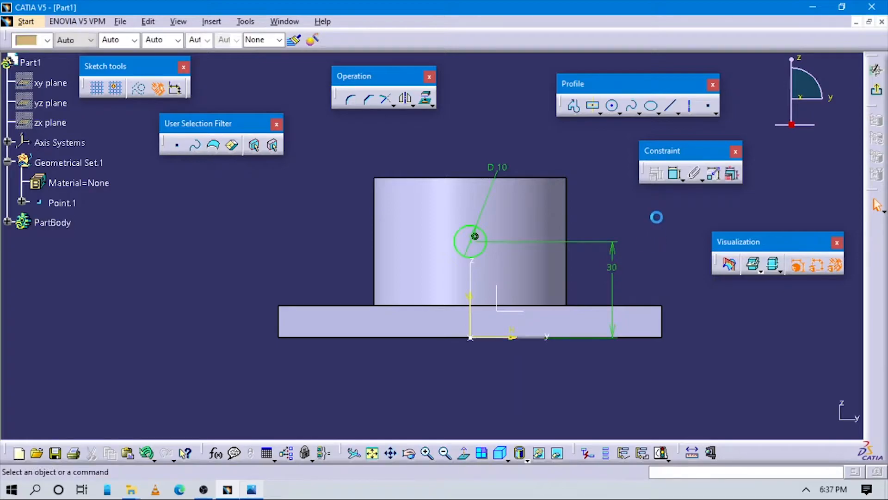
Compare with the reference drawing, set the circle's diameter to 20 mm and leave the sketch.
key(alt+Tab)
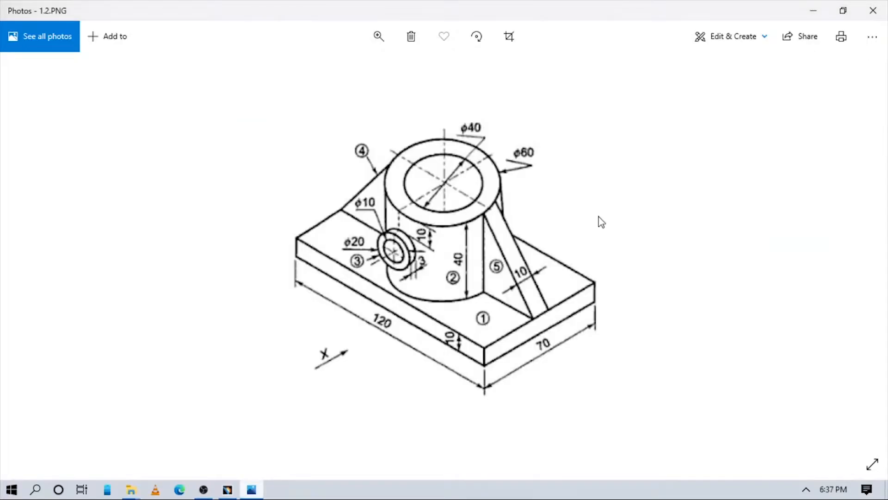
key(alt+Tab)
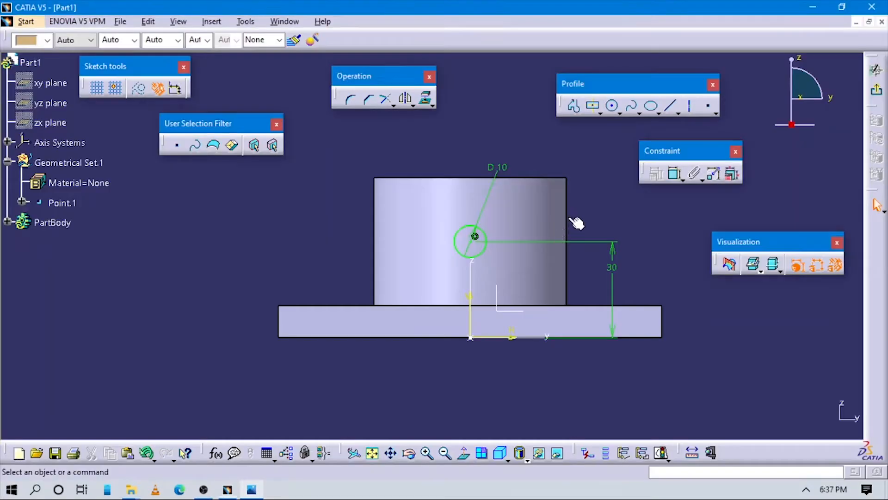
double_click(505, 164)
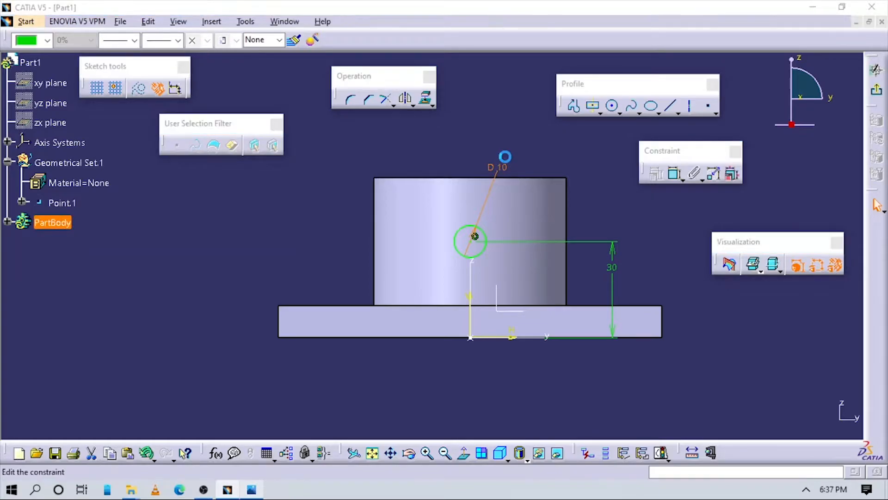
key(Return)
click(667, 213)
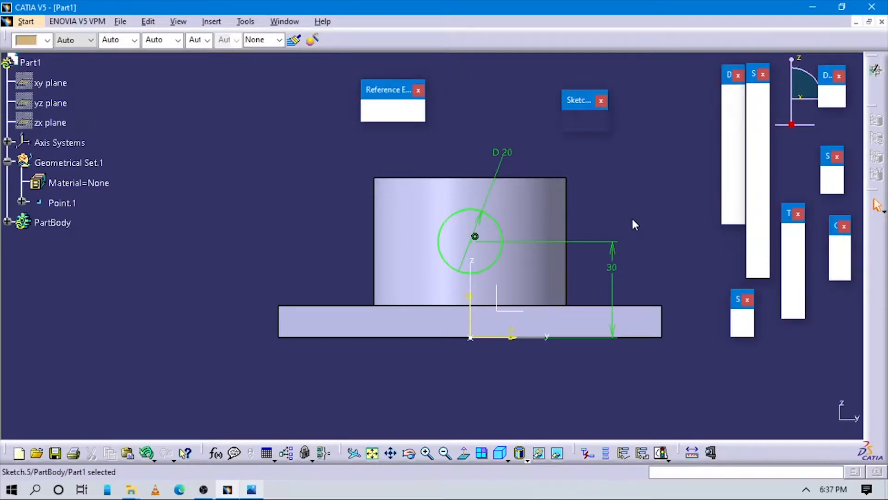
Check the boss projection in the reference drawing and pad the 20 mm circle outward past the cylinder's outer wall.
key(alt+Tab)
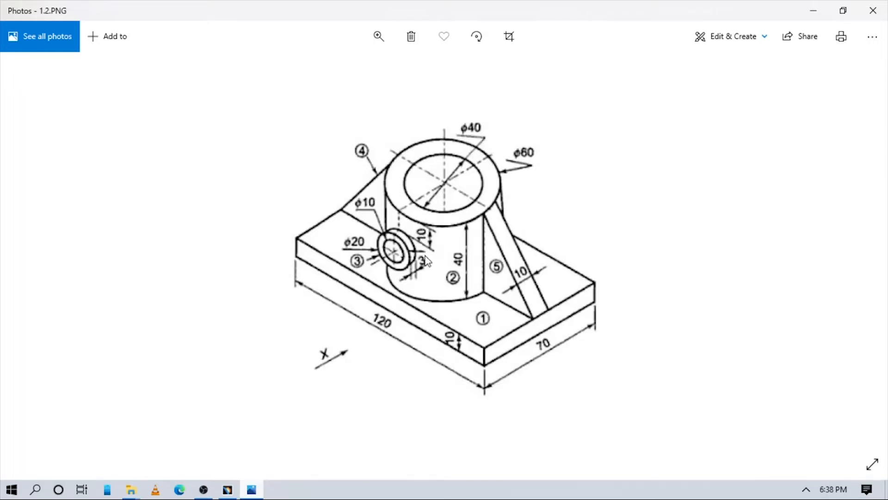
key(alt+Tab)
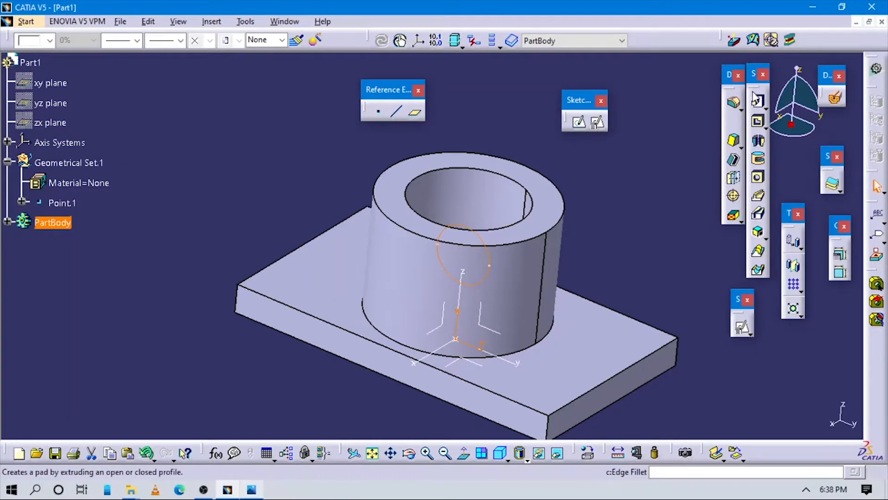
click(754, 99)
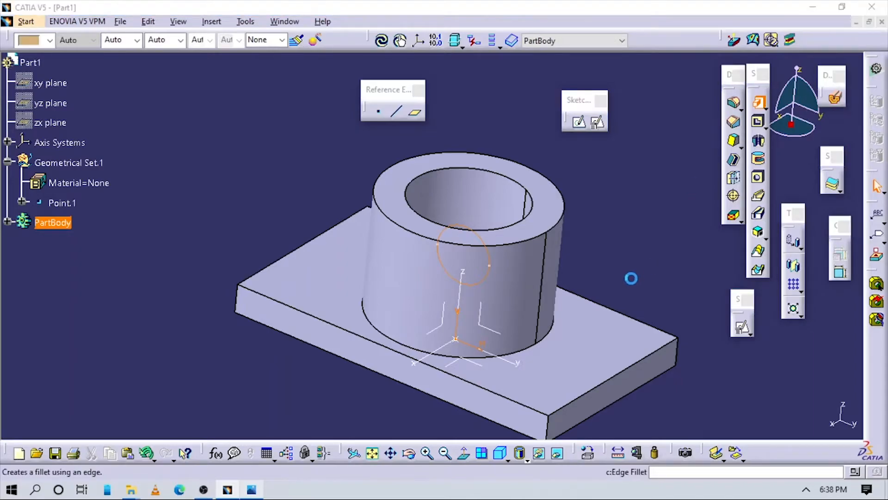
middle_drag(464, 279, 429, 329)
drag(652, 155, 502, 140)
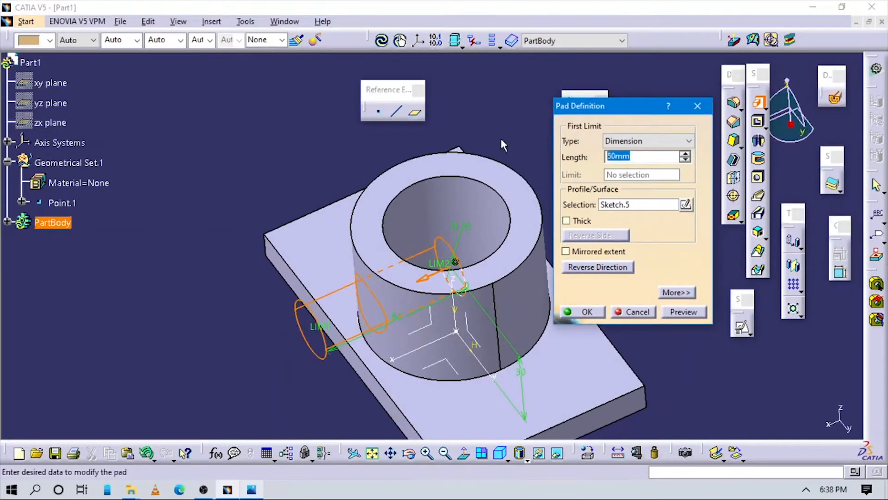
text(15)
key(Return)
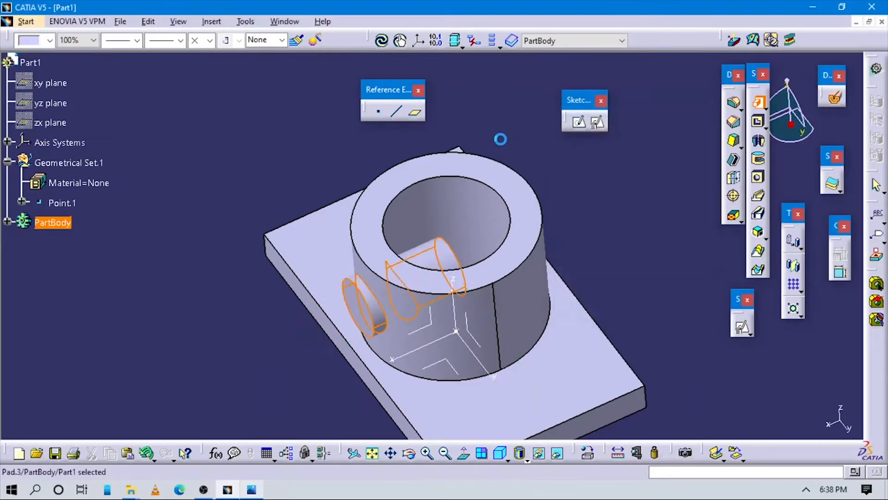
Edit the 20 mm boss pad and set its second limit length to -23 mm to clear the cylinder's bore.
double_click(428, 255)
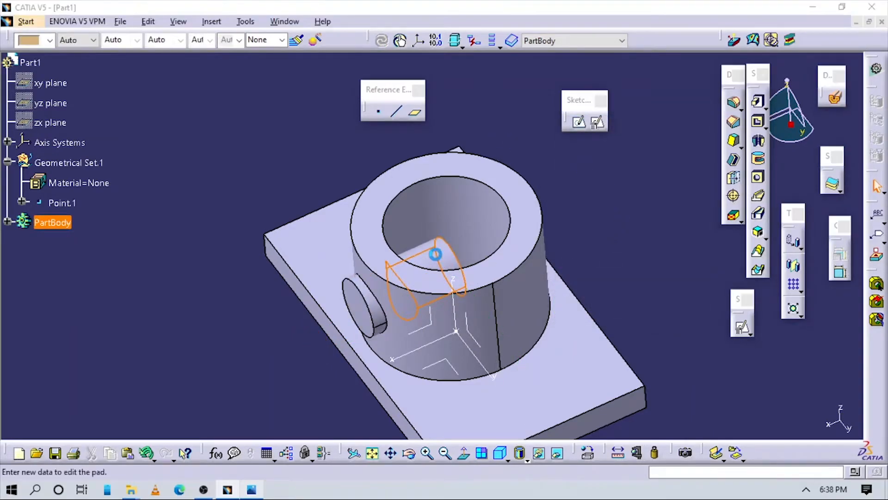
middle_drag(418, 262, 526, 433)
click(677, 292)
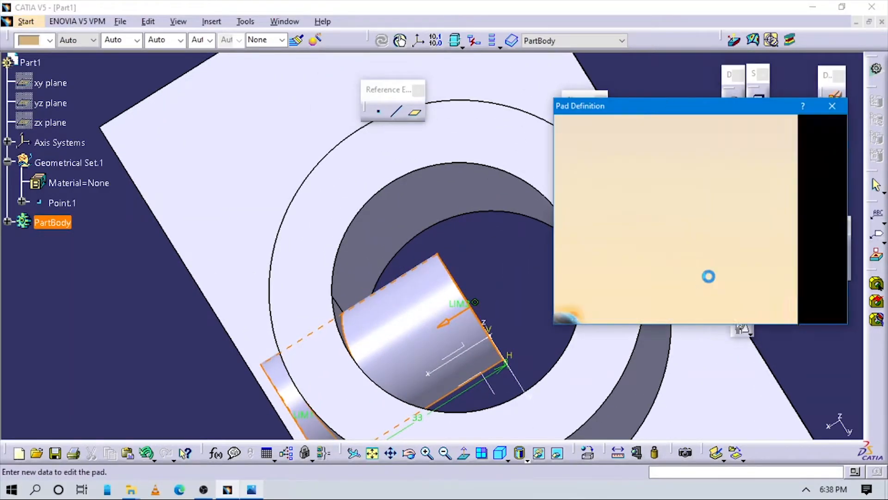
click(830, 159)
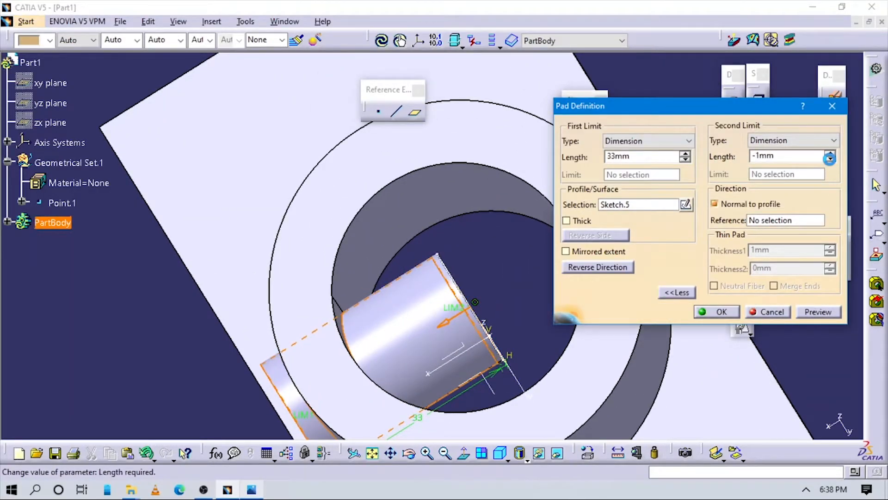
click(831, 153)
click(831, 154)
click(831, 154)
click(830, 158)
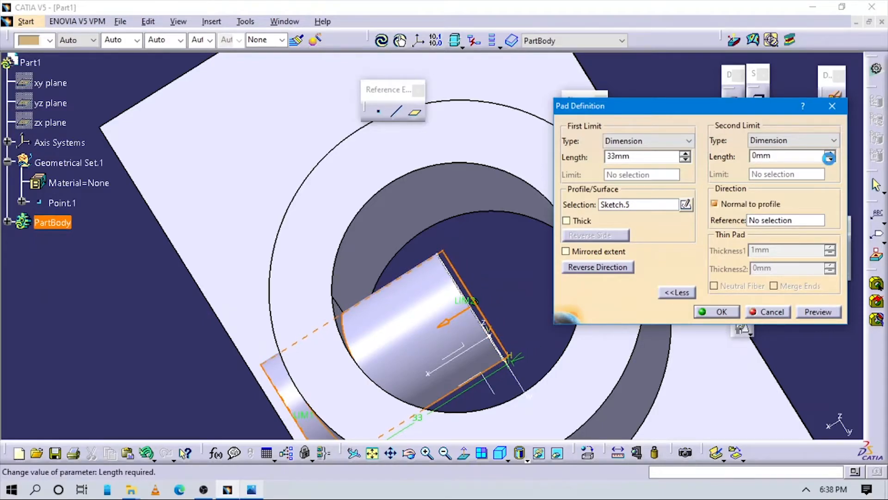
click(830, 158)
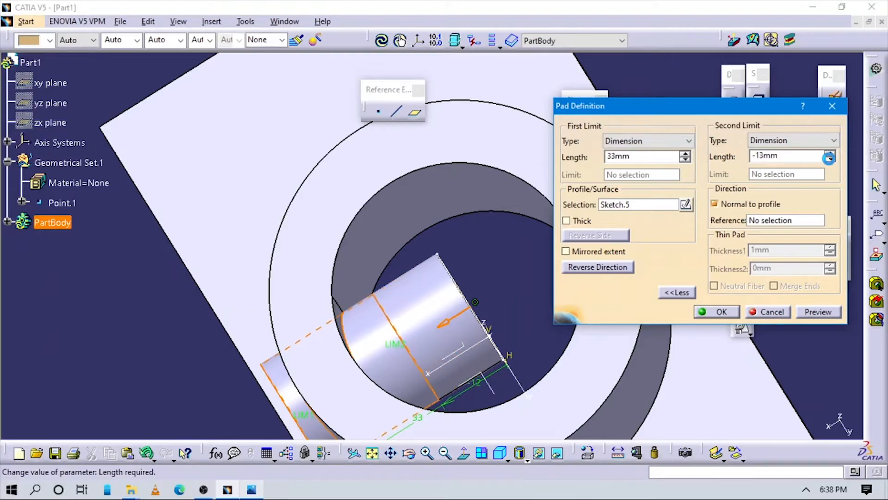
mouse_move(394, 279)
middle_down()
mouse_move(353, 242)
mouse_move(370, 294)
mouse_move(394, 273)
middle_up()
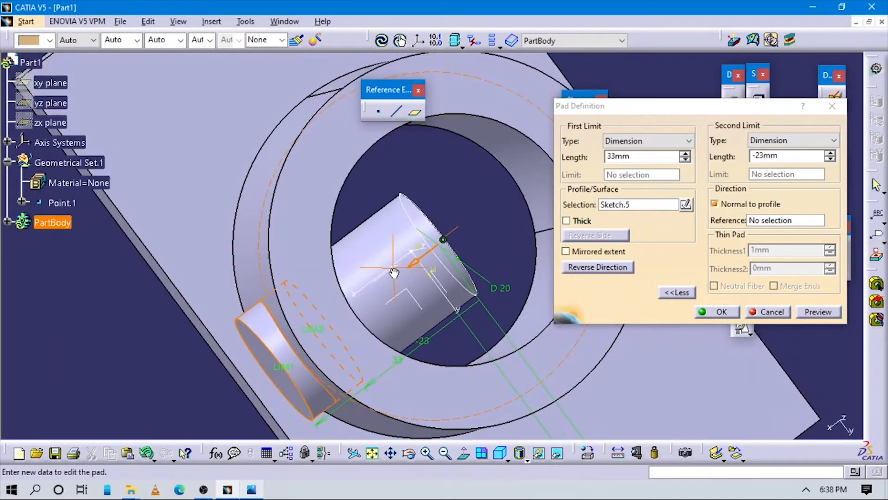
click(721, 312)
Cut a 10 mm diameter Up To Next hole in the boss's front face, through the cylinder wall into the bore.
middle_drag(467, 132, 591, 221)
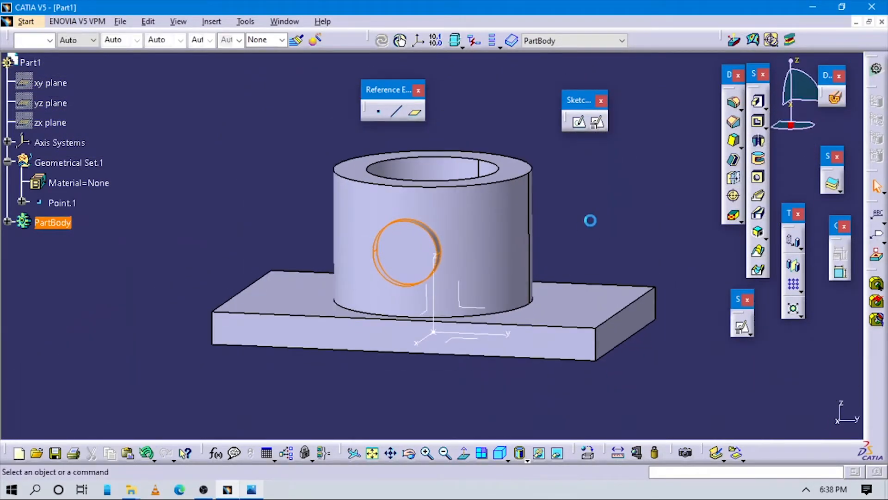
middle_drag(537, 228, 584, 217)
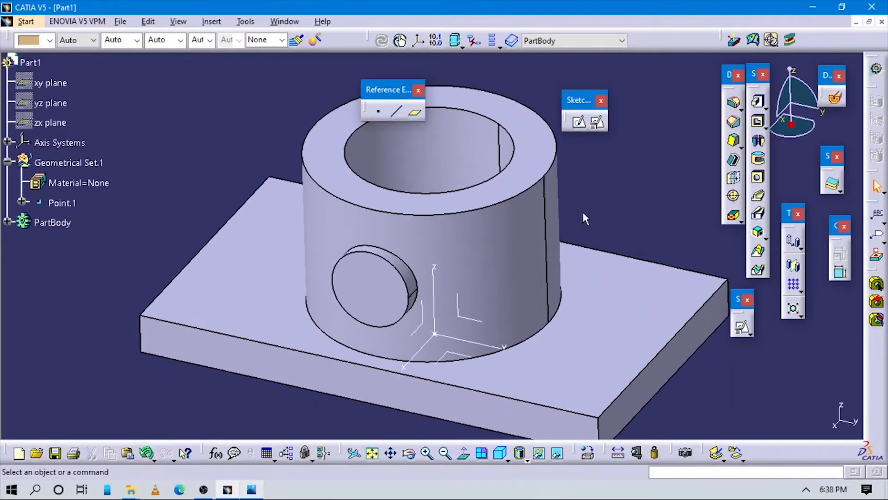
click(758, 178)
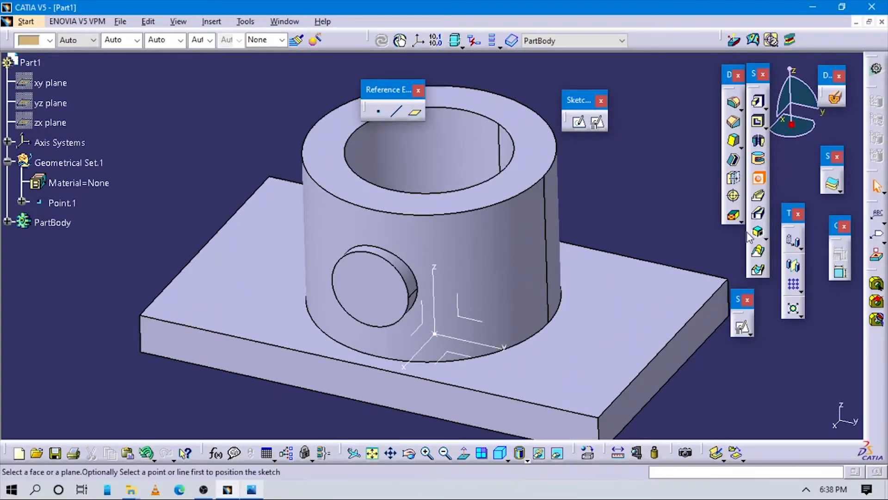
click(377, 285)
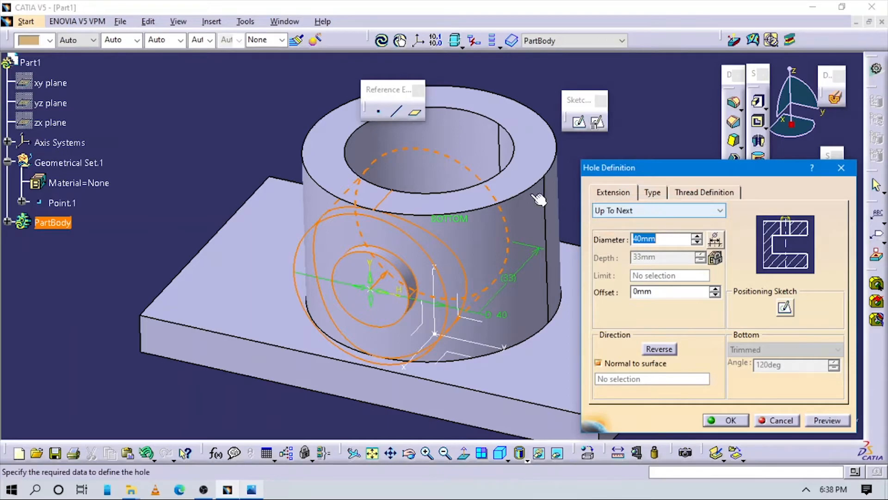
middle_drag(438, 222, 502, 191)
drag(681, 237, 437, 232)
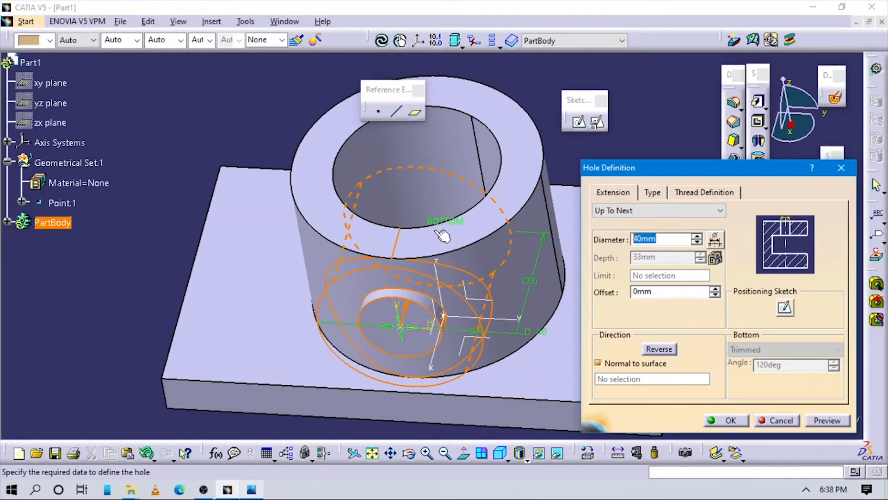
text(30)
key(Return)
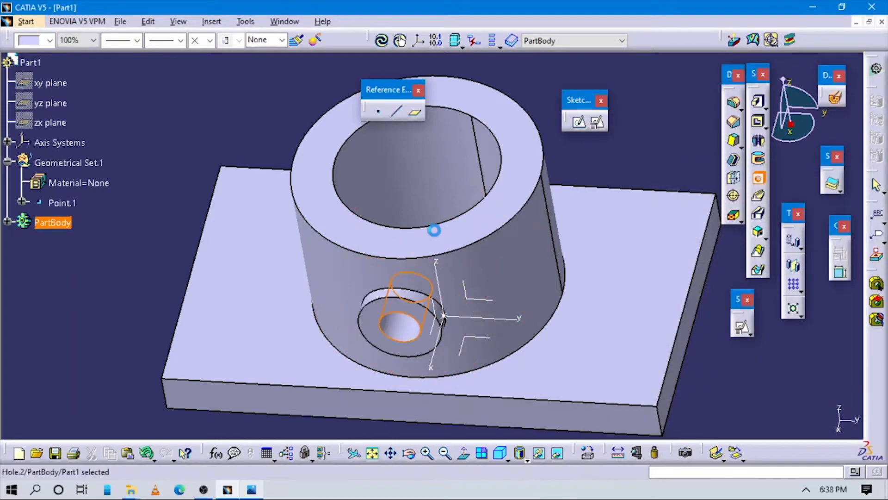
middle_drag(387, 323, 532, 248)
click(625, 148)
middle_drag(421, 257, 497, 401)
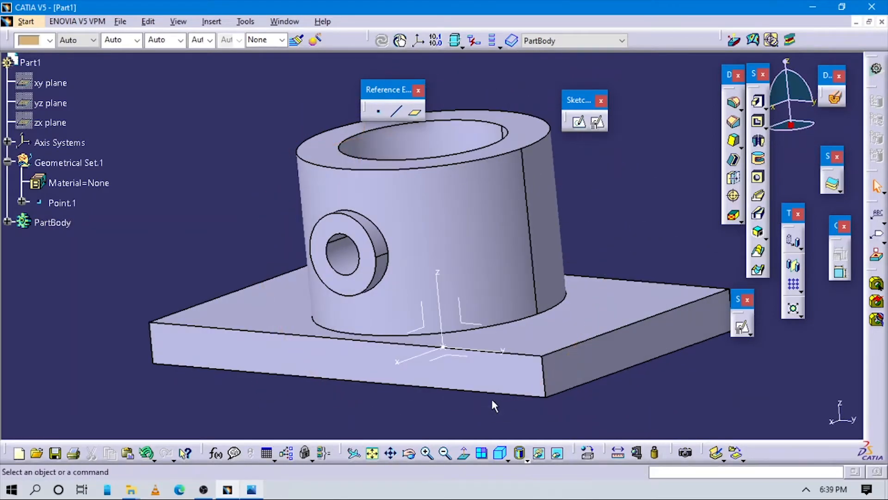
Check the ribs in the reference drawing, then insert a new body into the part.
click(501, 453)
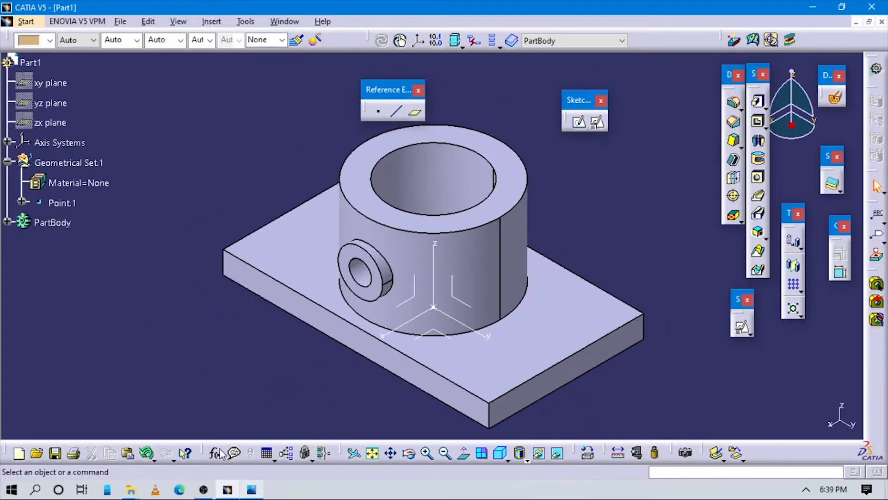
click(251, 489)
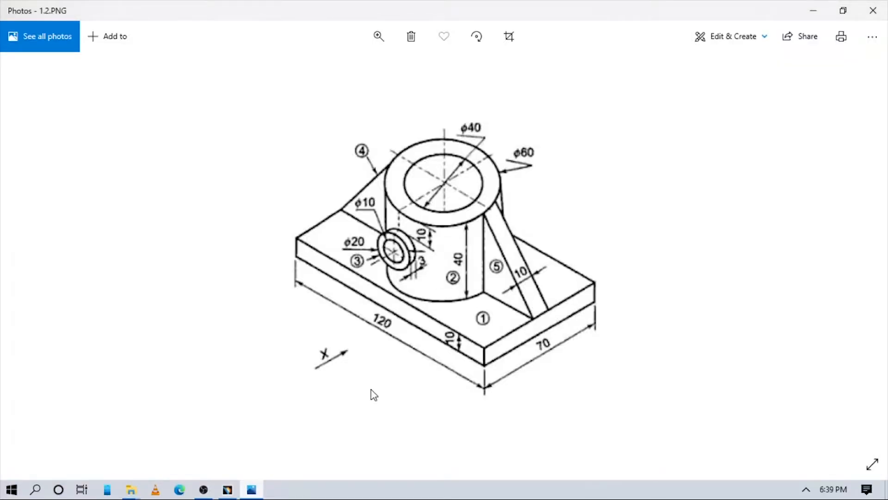
middle_drag(342, 352, 513, 318)
click(502, 454)
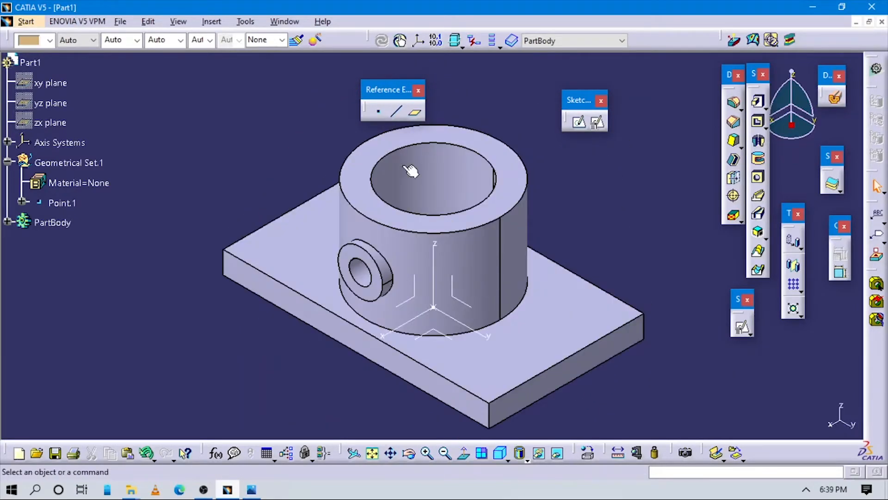
drag(386, 88, 354, 80)
drag(575, 104, 572, 88)
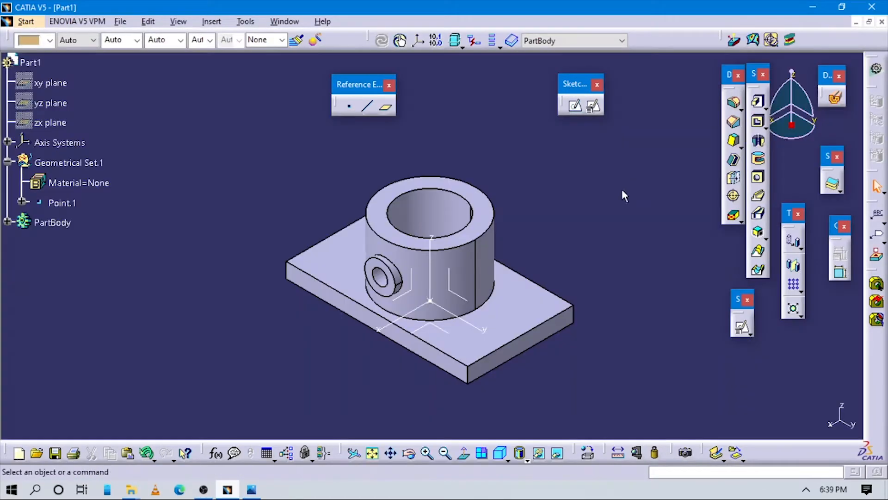
click(212, 21)
click(224, 52)
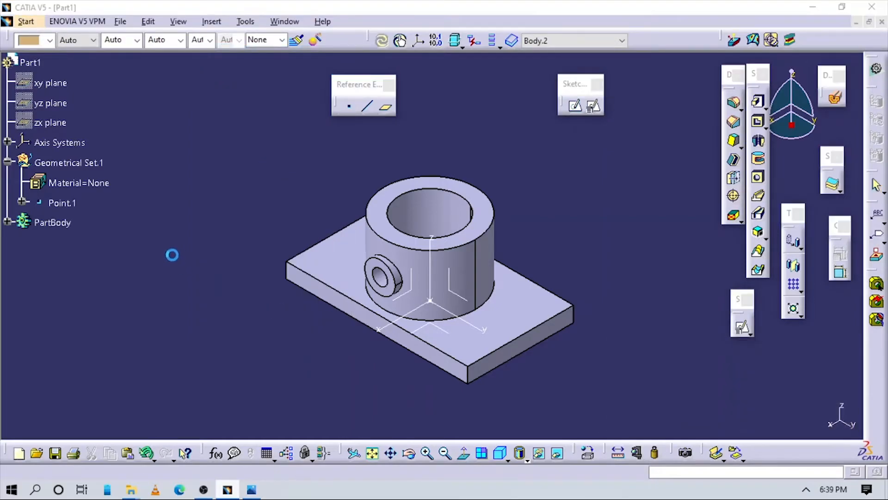
click(519, 273)
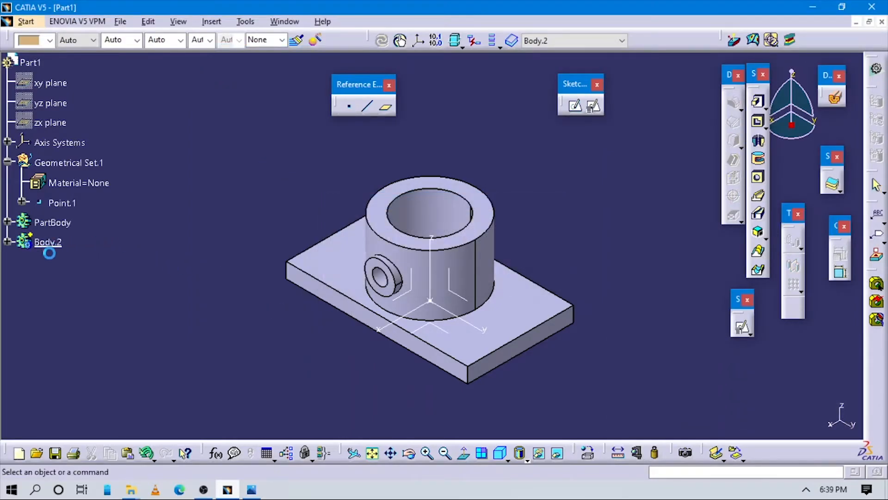
Rename the new body RIb in its feature properties.
right_click(52, 245)
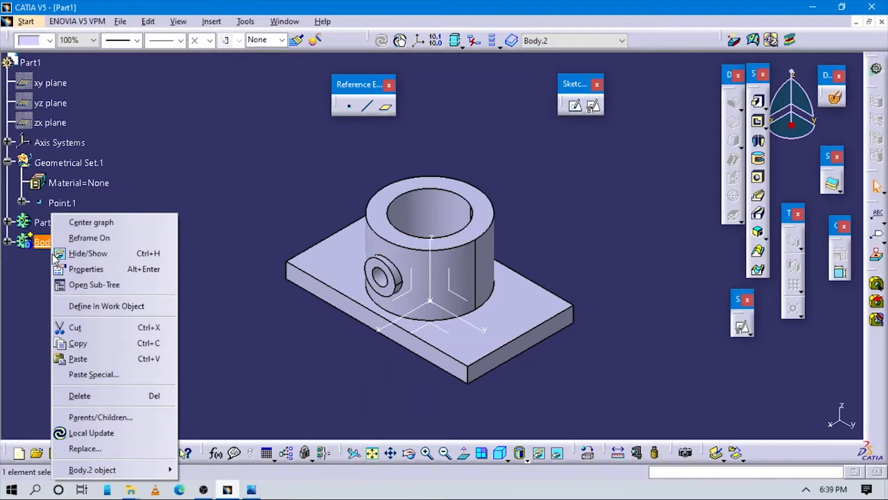
click(92, 269)
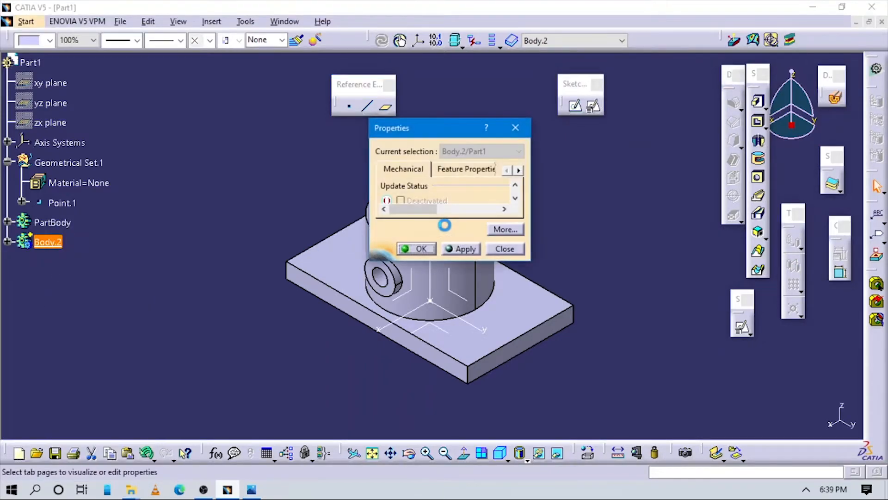
click(466, 168)
double_click(471, 187)
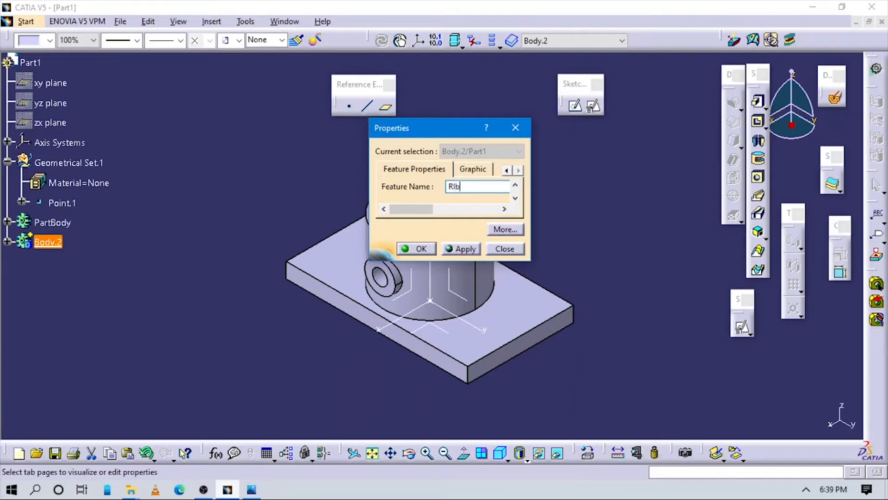
text(Rlb)
key(Return)
Create a positioned sketch on the axis system's YZ plane, with its origin projected from Point.1 and its orientation parallel to the y axis.
middle_drag(558, 238, 569, 296)
click(613, 250)
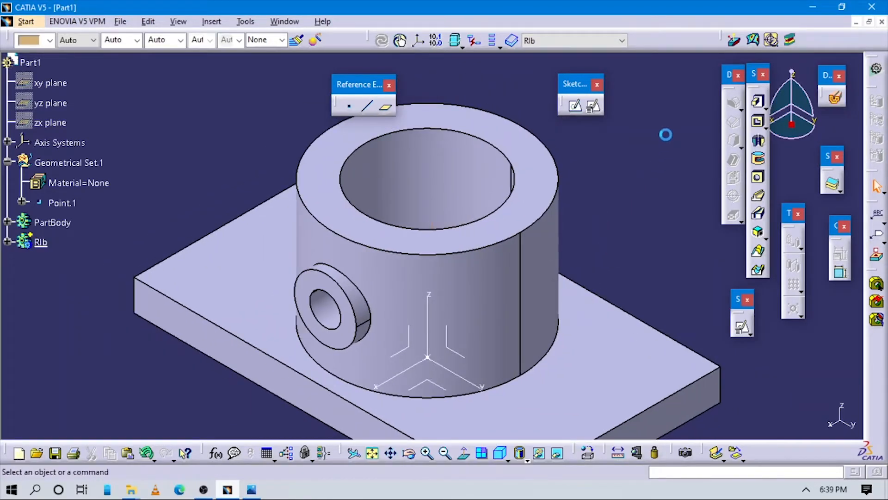
click(593, 106)
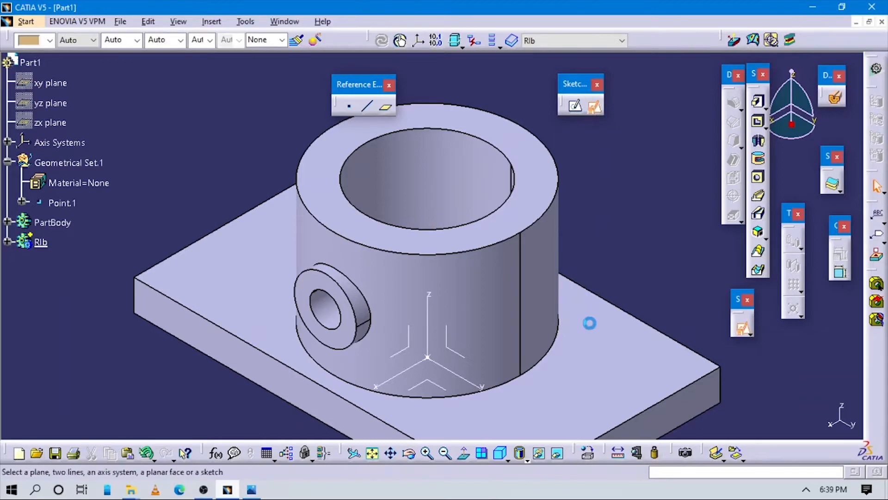
click(450, 344)
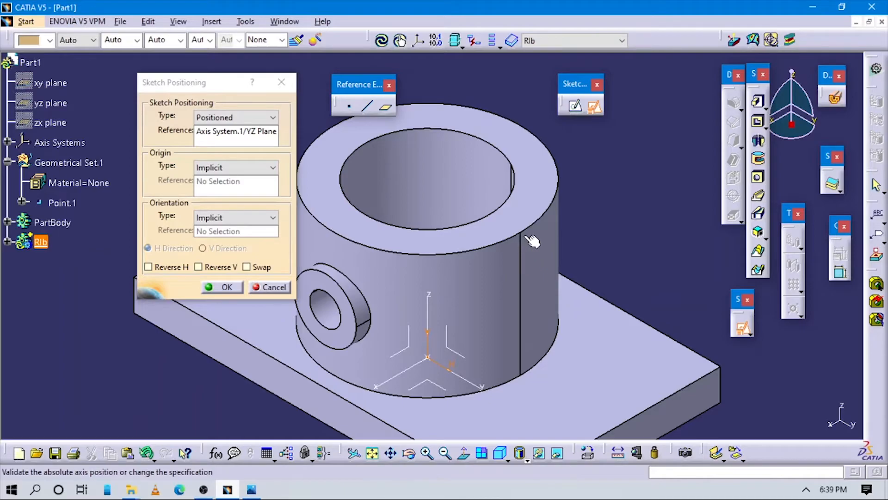
middle_drag(544, 370, 509, 333)
click(234, 167)
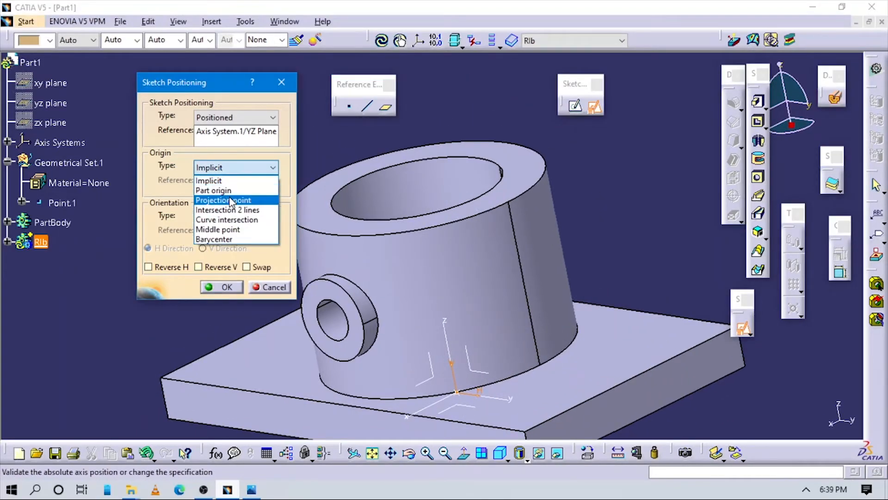
click(222, 202)
click(75, 204)
click(233, 217)
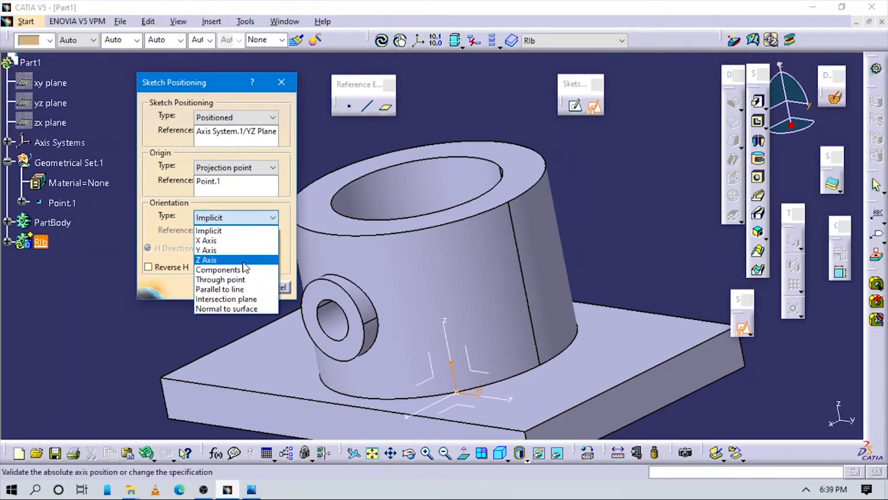
click(219, 291)
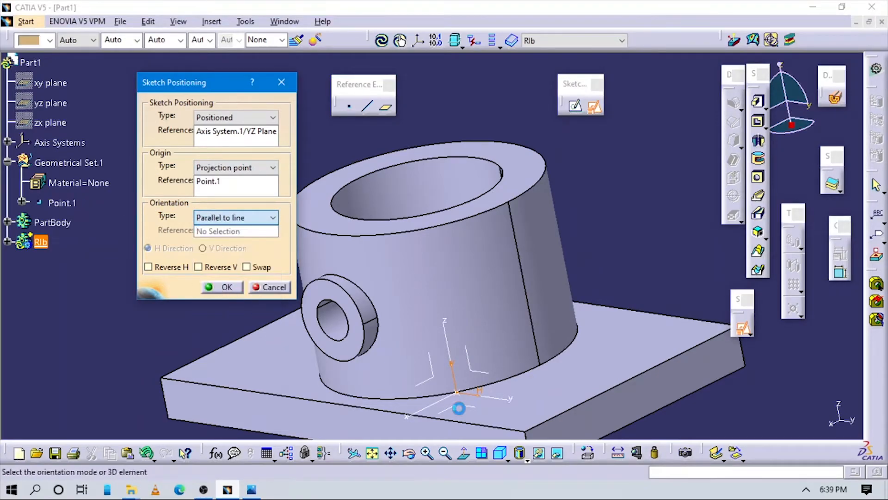
click(506, 397)
click(226, 288)
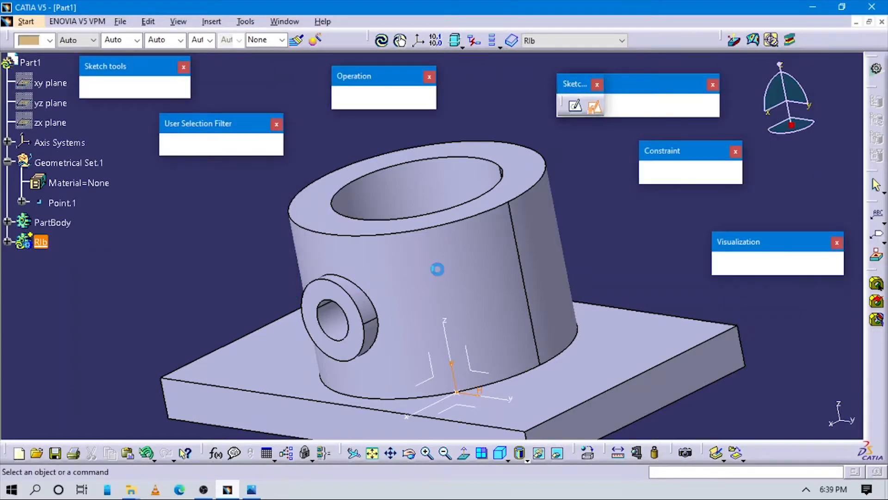
Sketch a sloping line from the cylinder's upper-right corner to the plate's upper-right corner, with its lower end 60 mm from the vertical axis.
mouse_move(598, 230)
middle_down()
mouse_move(607, 250)
mouse_move(532, 243)
middle_up()
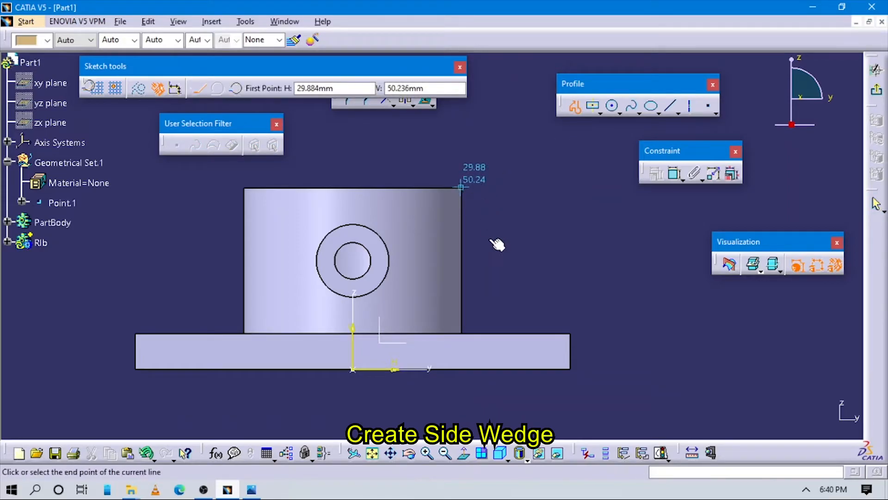
click(572, 336)
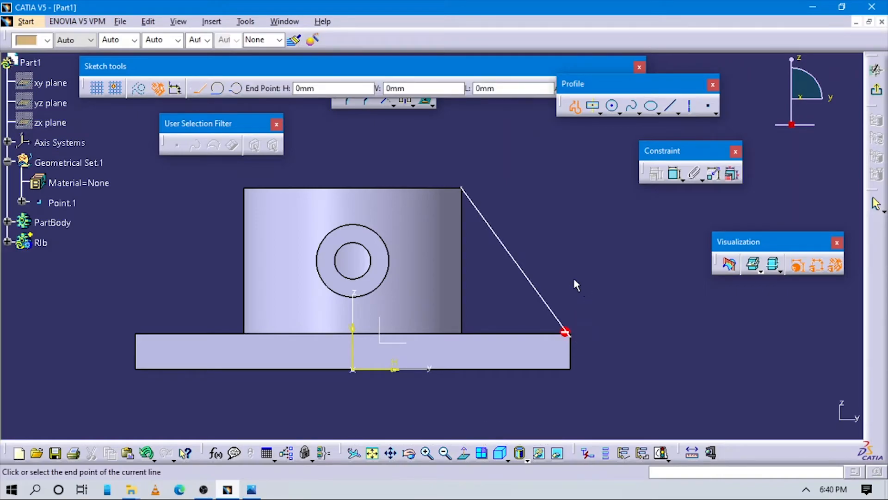
click(673, 174)
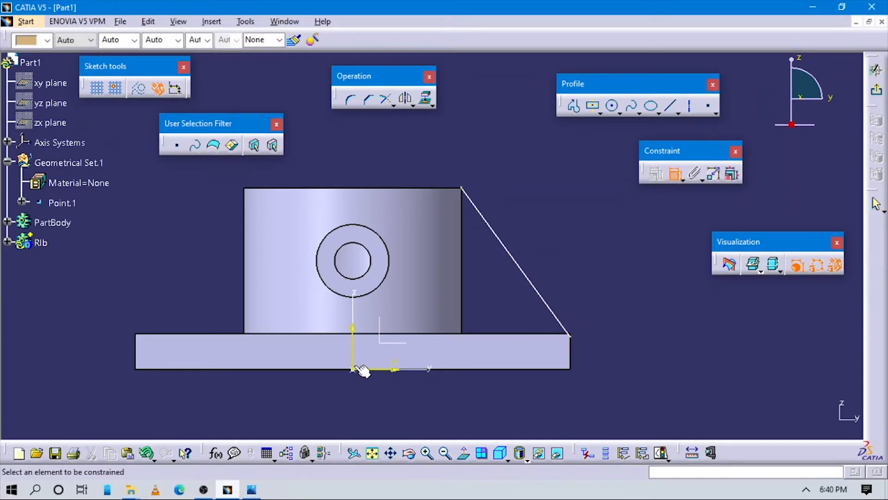
click(356, 348)
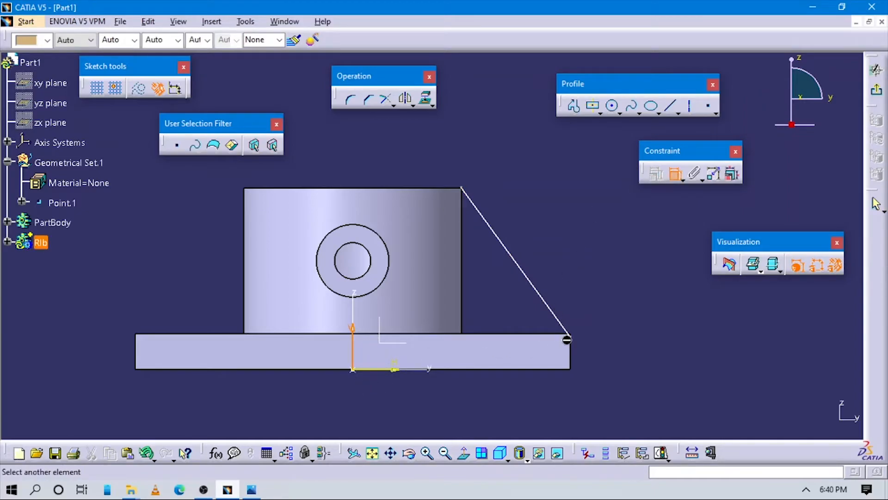
click(573, 340)
click(469, 393)
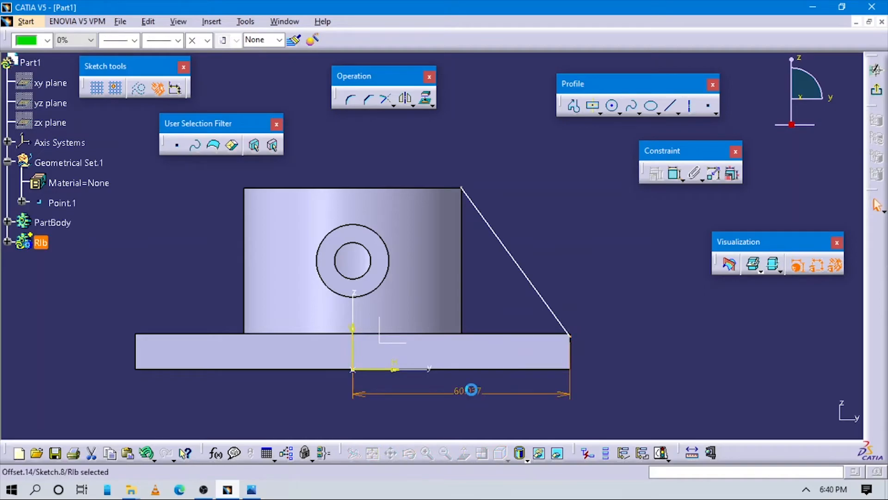
double_click(472, 390)
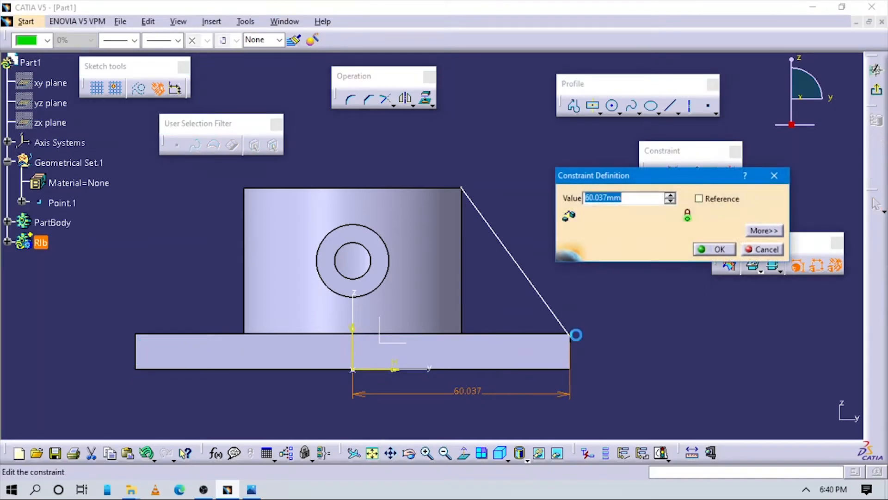
text(60)
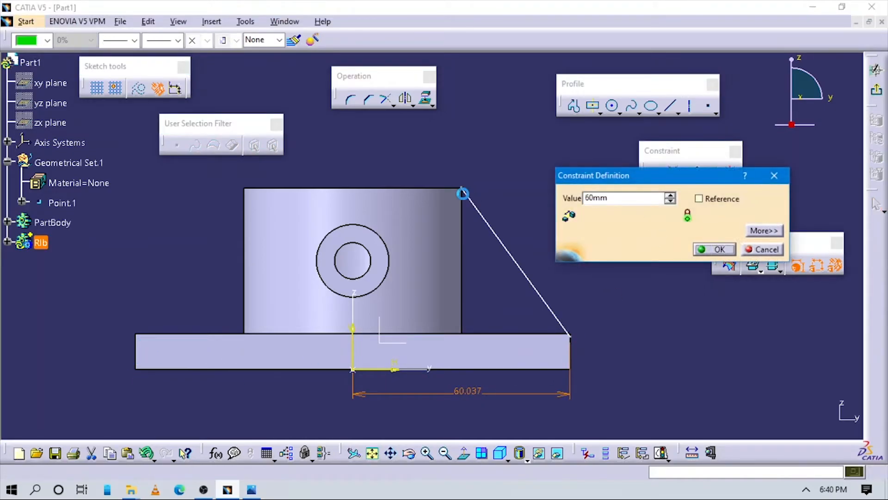
key(Return)
Constrain the sloping line's lower endpoint 10 mm above the sketch's horizontal axis.
click(676, 175)
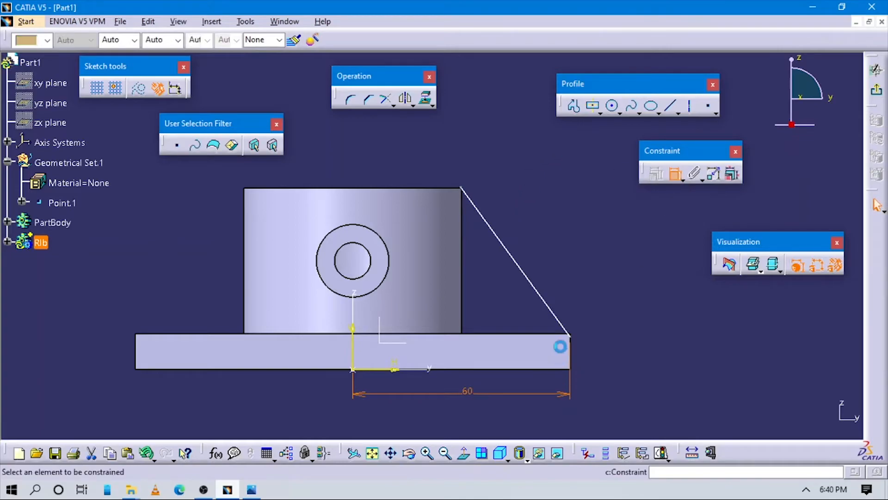
click(393, 369)
click(570, 335)
click(606, 294)
double_click(605, 293)
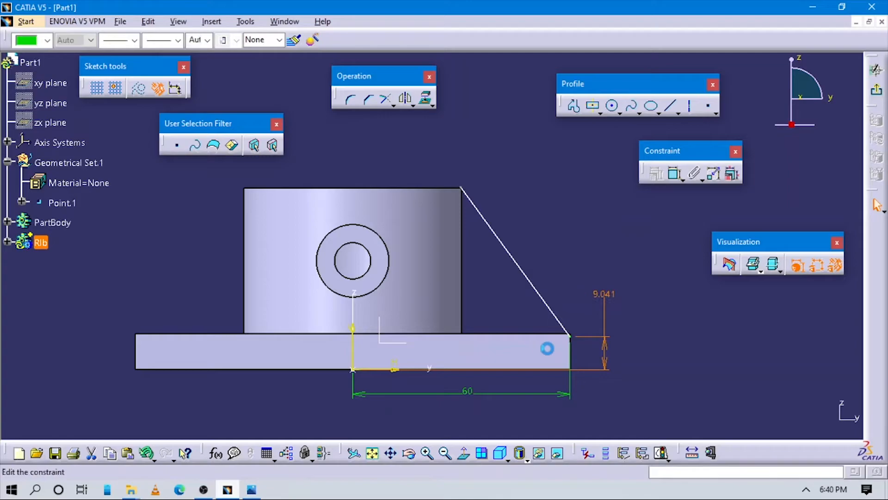
text(10)
key(Return)
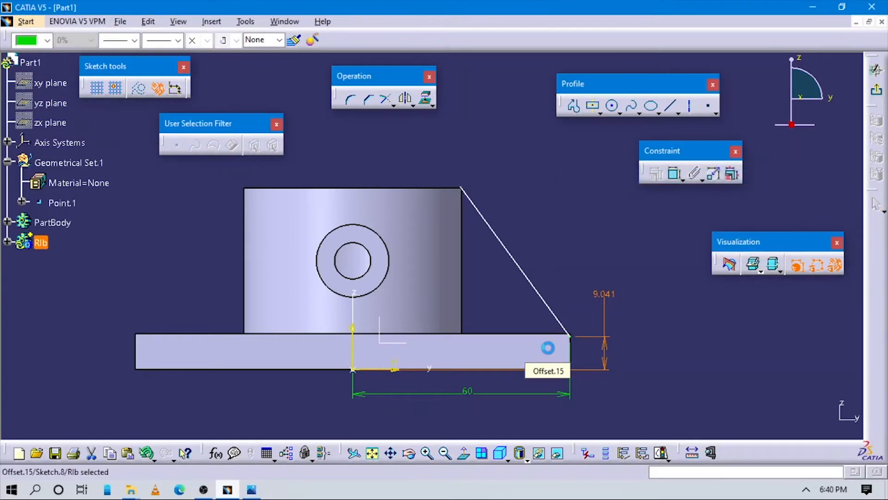
Constrain the sloping line's upper endpoint 50 mm above the horizontal axis and 30 mm from the vertical axis.
click(674, 174)
click(402, 318)
click(384, 367)
double_click(656, 347)
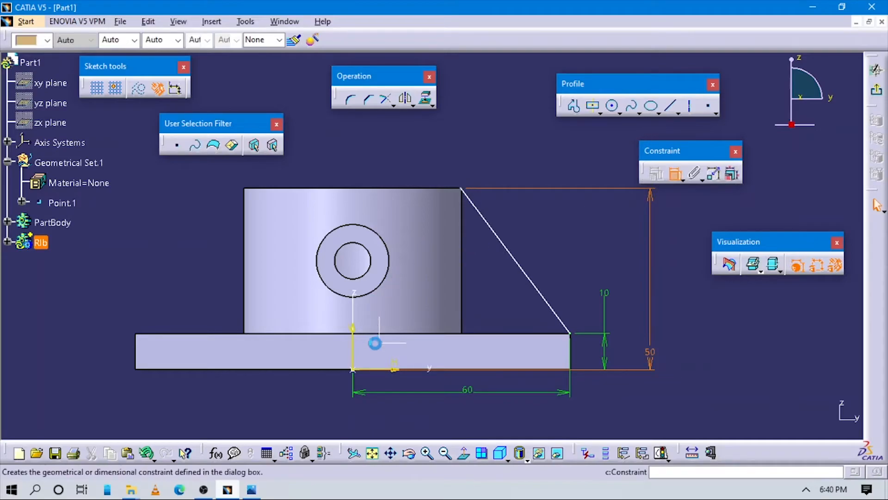
click(353, 339)
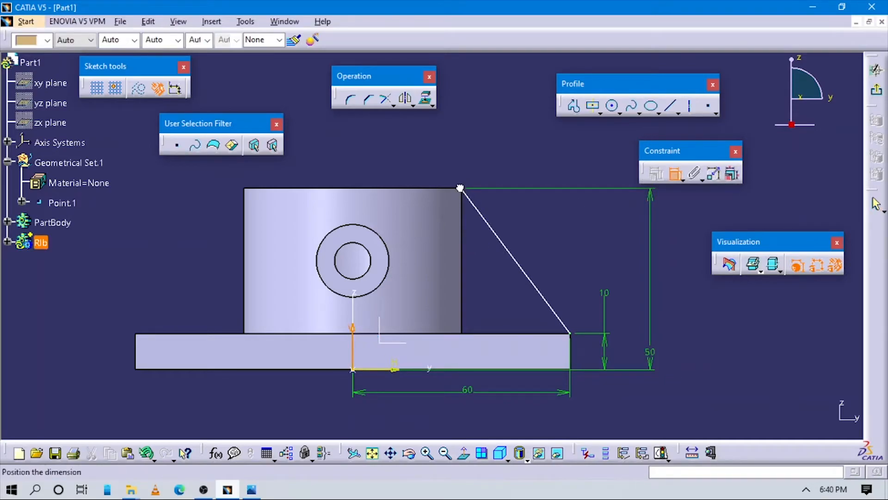
click(420, 156)
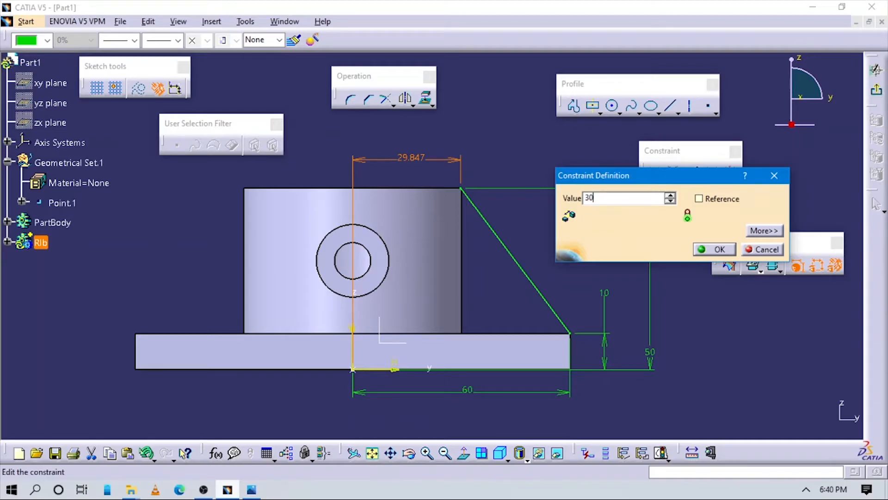
key(Return)
From the sloping line's upper end, sketch a horizontal line about 7.8 mm inward and a vertical line down past the plate's underside.
mouse_move(452, 248)
middle_down()
mouse_move(432, 257)
mouse_move(470, 258)
mouse_move(572, 132)
middle_up()
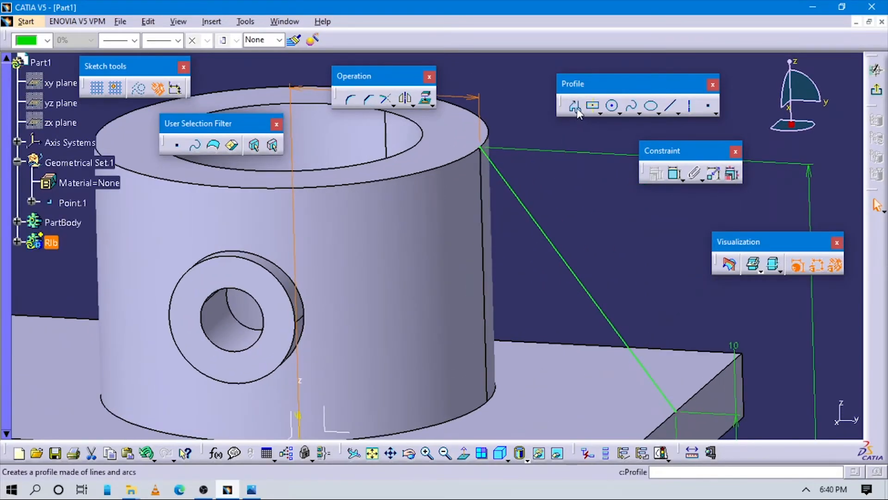
click(575, 108)
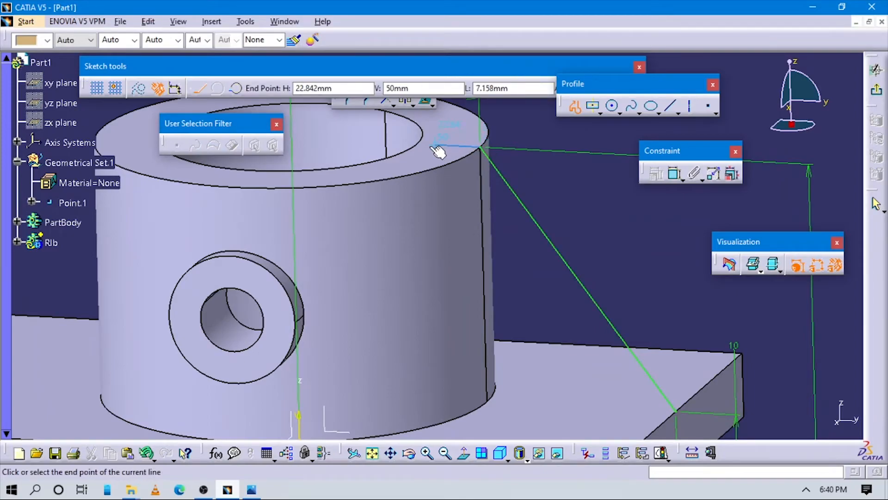
click(435, 289)
middle_drag(433, 298, 440, 357)
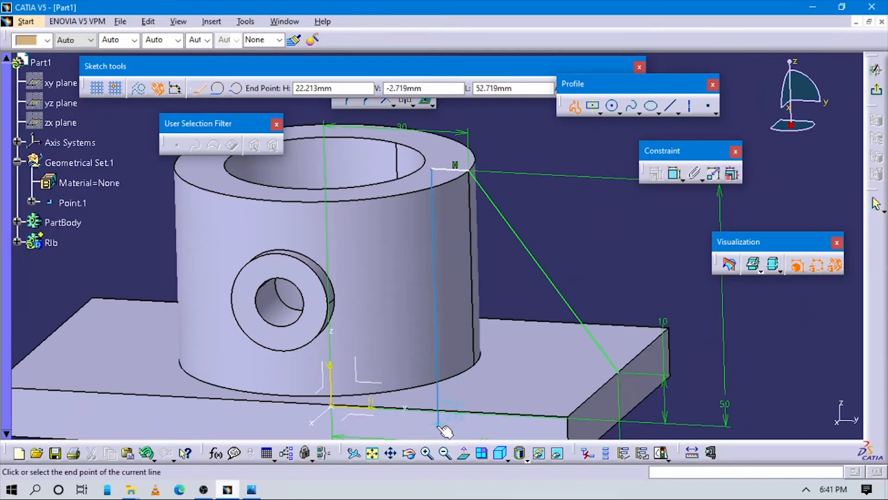
click(464, 452)
ctrl+middle_drag(590, 248, 595, 257)
key(Escape)
From the sloping line's lower end, sketch a short vertical line down the plate edge and a near-horizontal line inward past the long vertical line.
click(576, 113)
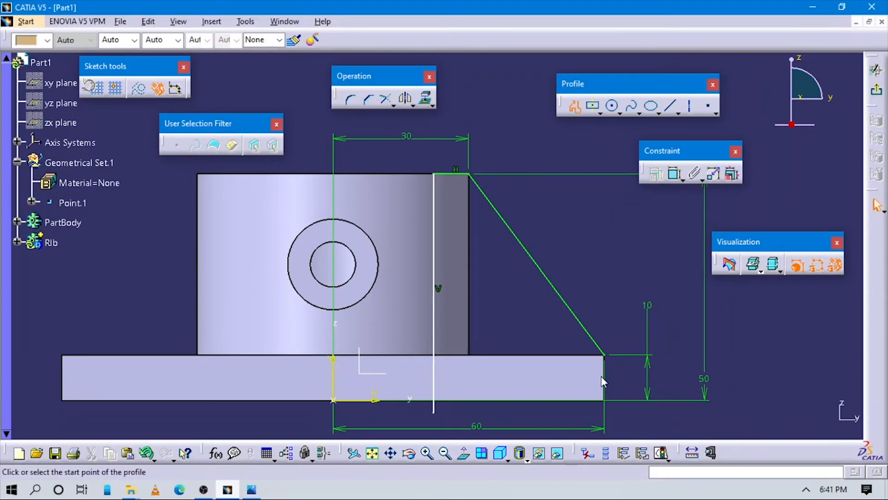
click(609, 366)
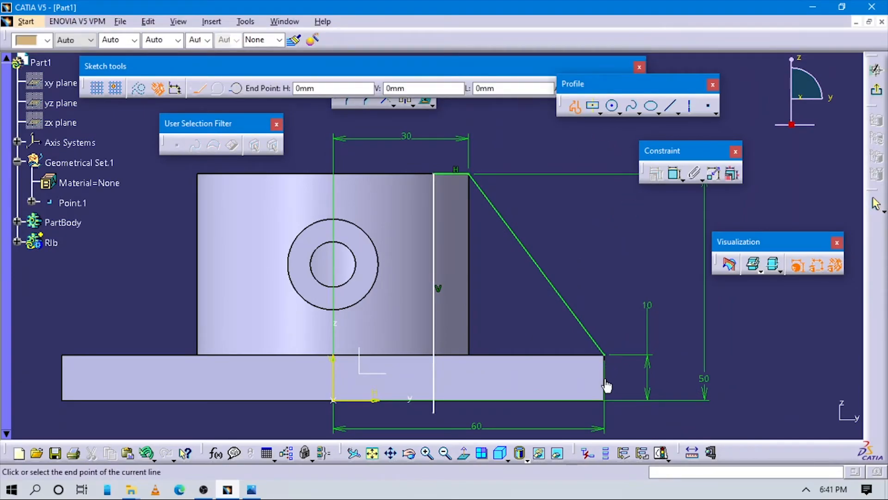
click(604, 380)
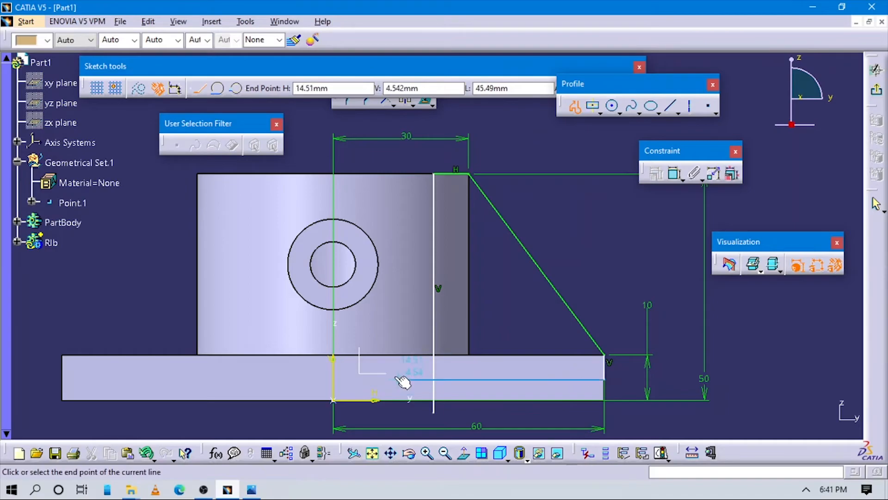
click(394, 377)
key(Escape)
key(Escape)
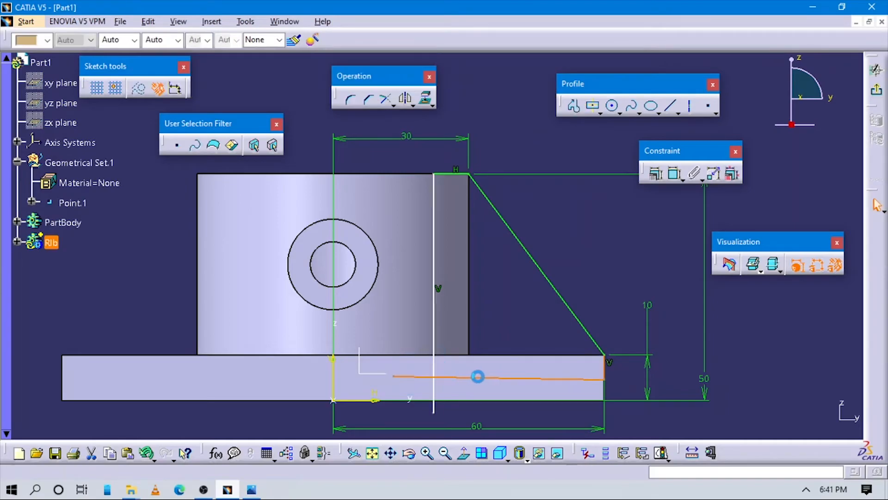
Apply a horizontal constraint to the line sketched inside the base plate.
click(484, 376)
right_click(490, 376)
mouse_move(534, 365)
click(656, 405)
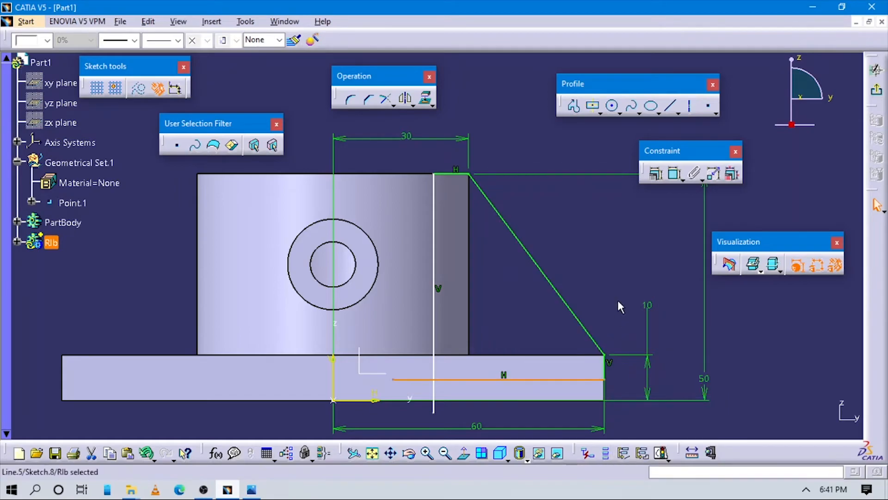
click(622, 292)
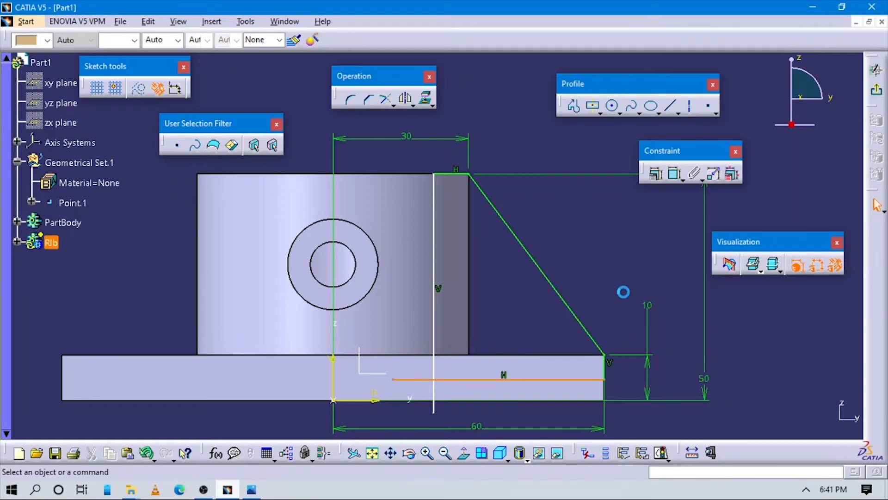
Trim the long vertical line and the bottom horizontal line to their shared corner, closing the rib profile.
click(387, 102)
click(433, 338)
click(471, 379)
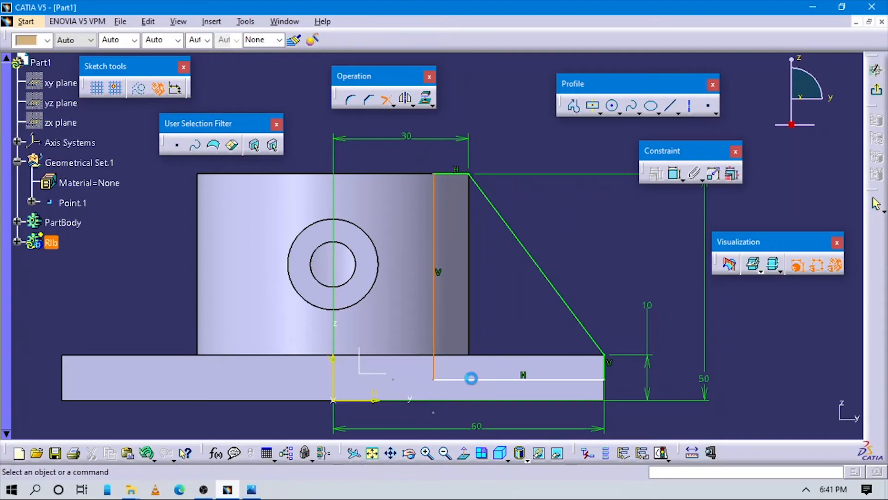
click(674, 174)
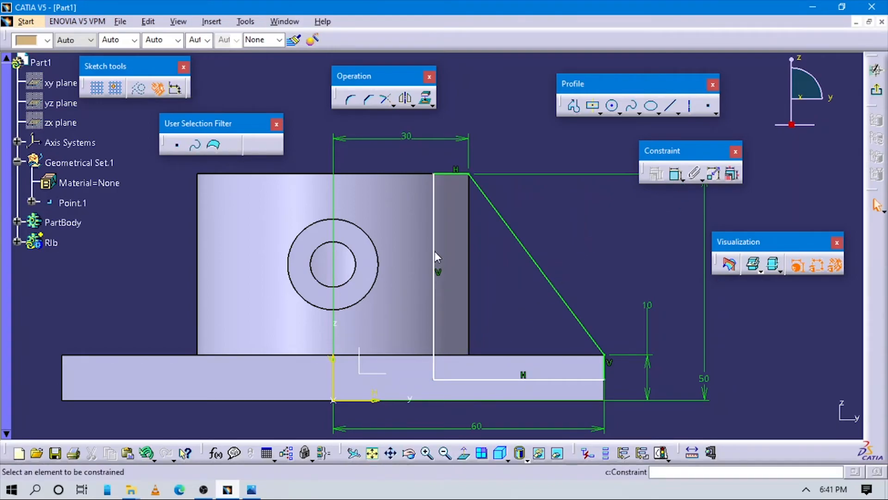
click(433, 232)
click(333, 258)
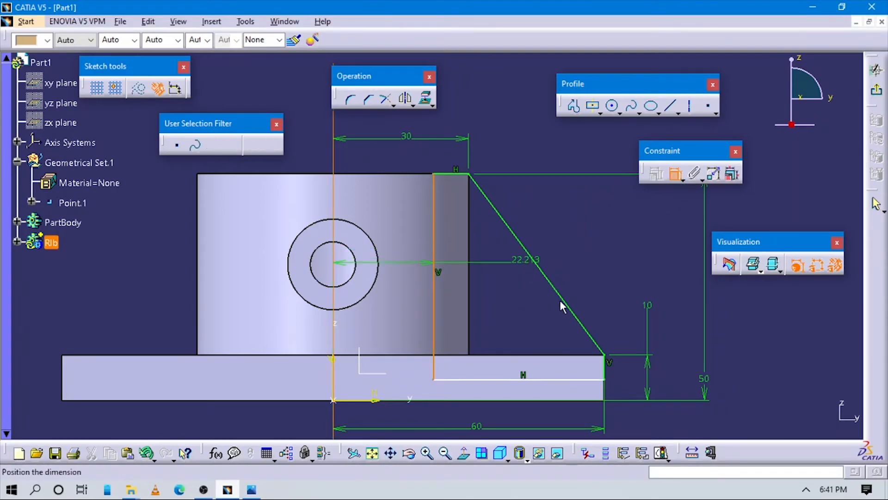
key(Escape)
Dimension the length of the rib profile's bottom line and exit the sketch.
click(674, 173)
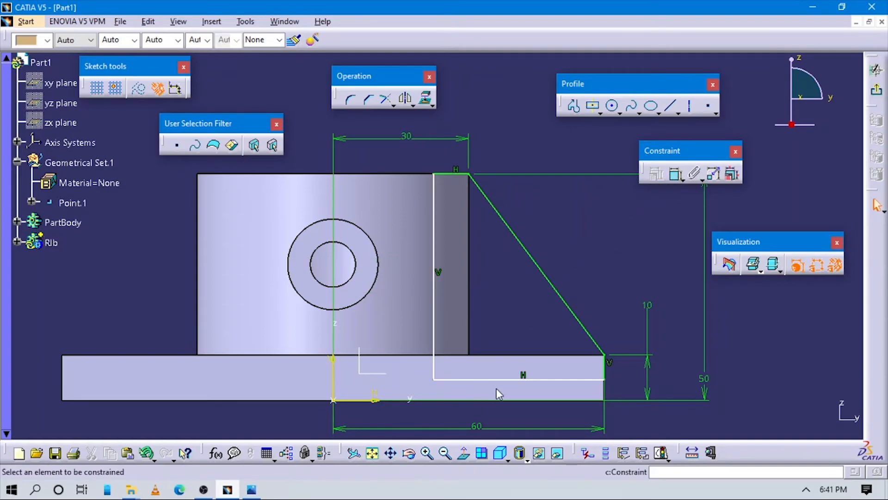
click(506, 381)
click(520, 315)
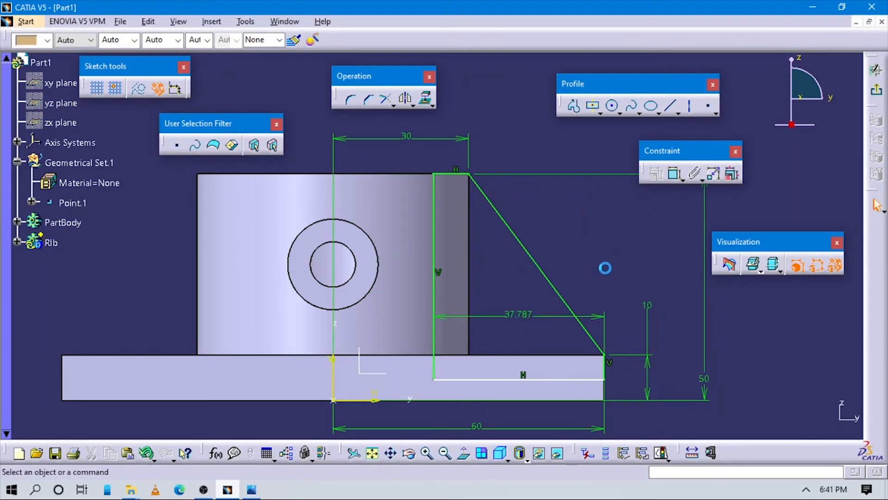
middle_drag(630, 254, 640, 274)
click(880, 93)
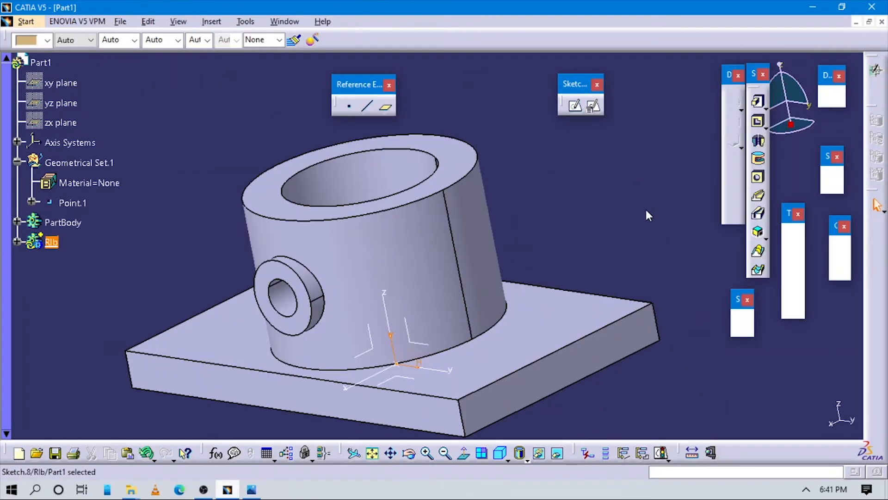
Check the reference drawing and pad the rib profile with a length of 5 mm and mirrored extent.
click(757, 101)
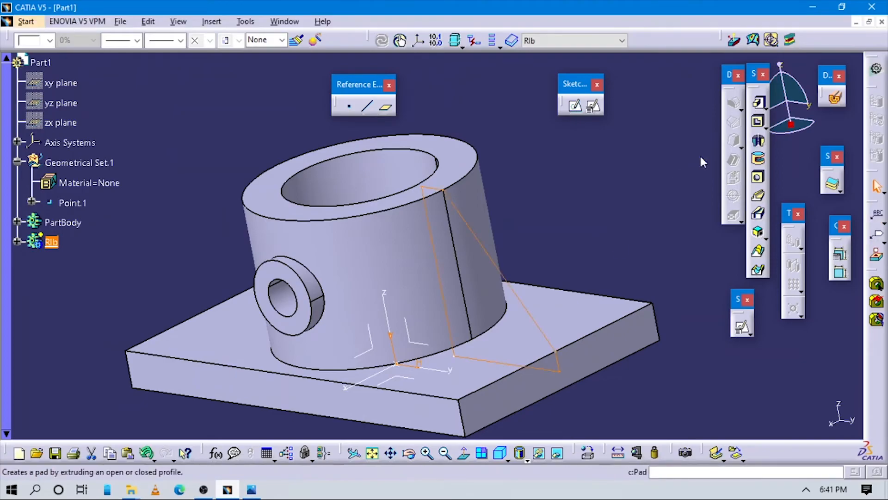
key(alt+Tab)
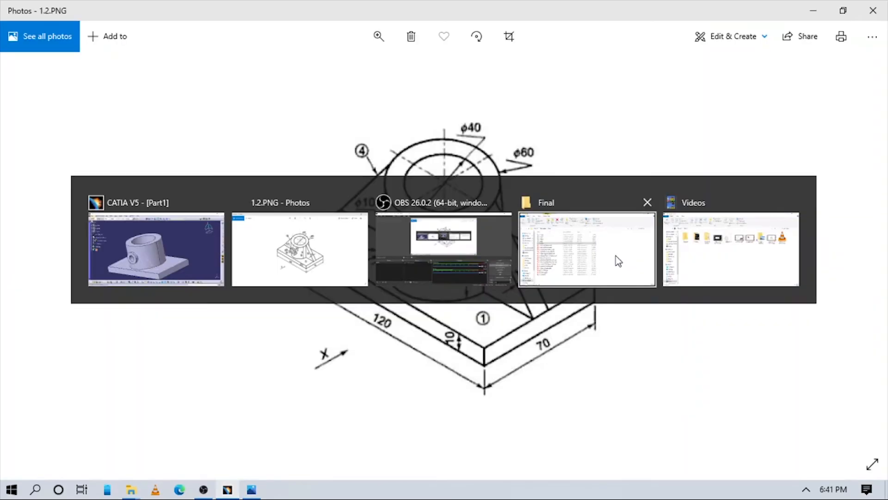
key(alt+Tab)
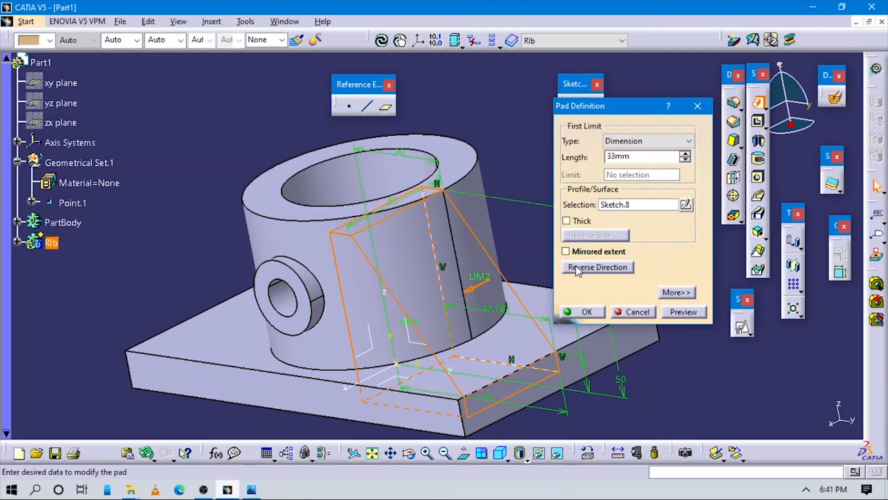
click(566, 252)
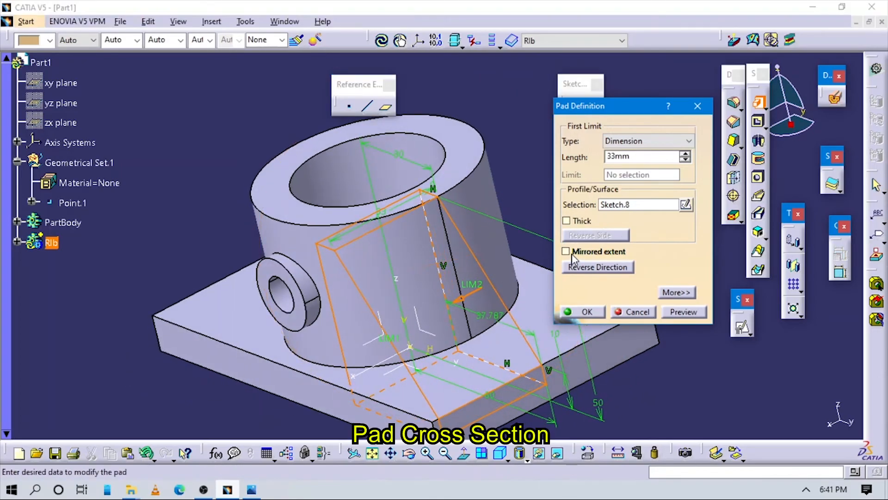
middle_drag(445, 267, 432, 279)
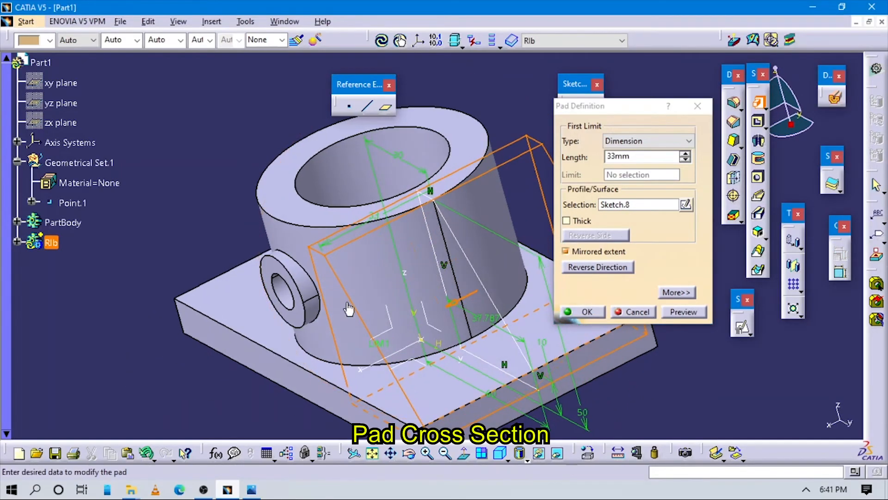
click(635, 177)
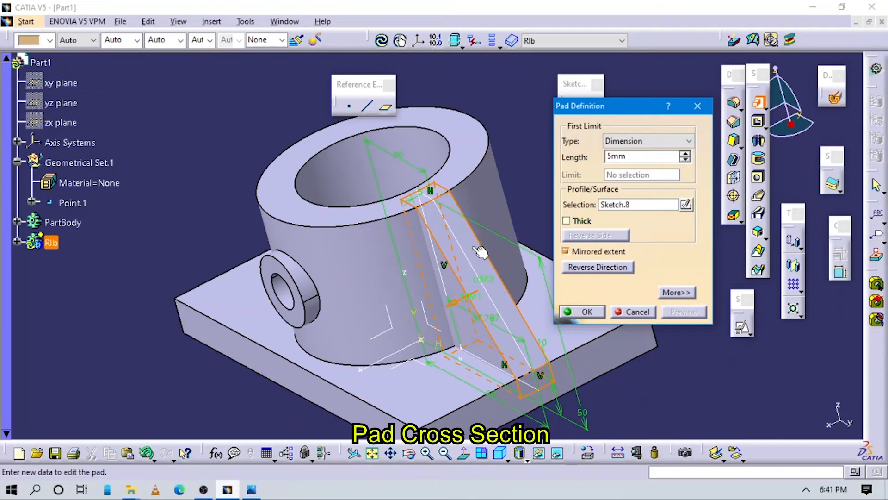
click(584, 315)
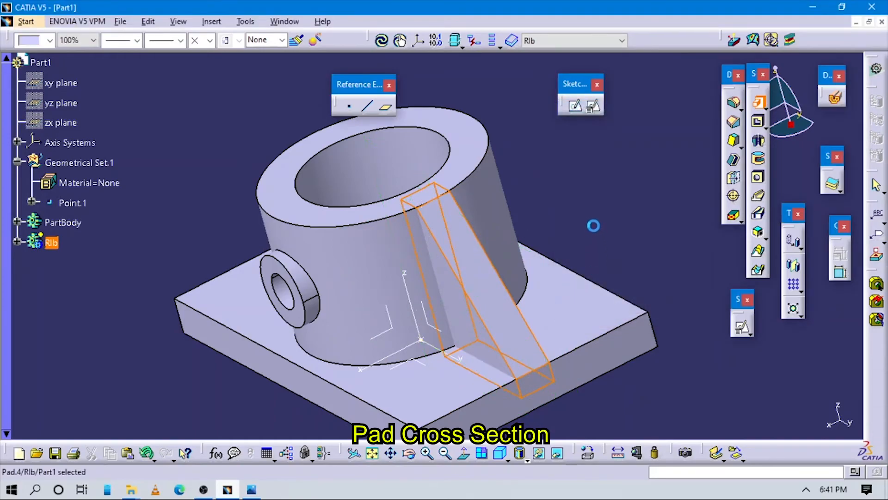
Mirror the padded rib about the axis system's ZX plane to create the matching rib on the opposite side of the cylinder.
middle_drag(446, 280, 472, 301)
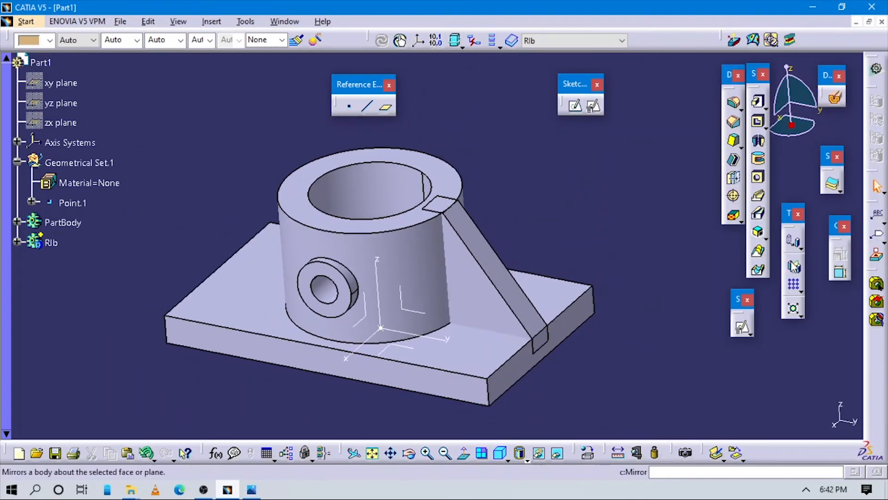
click(795, 268)
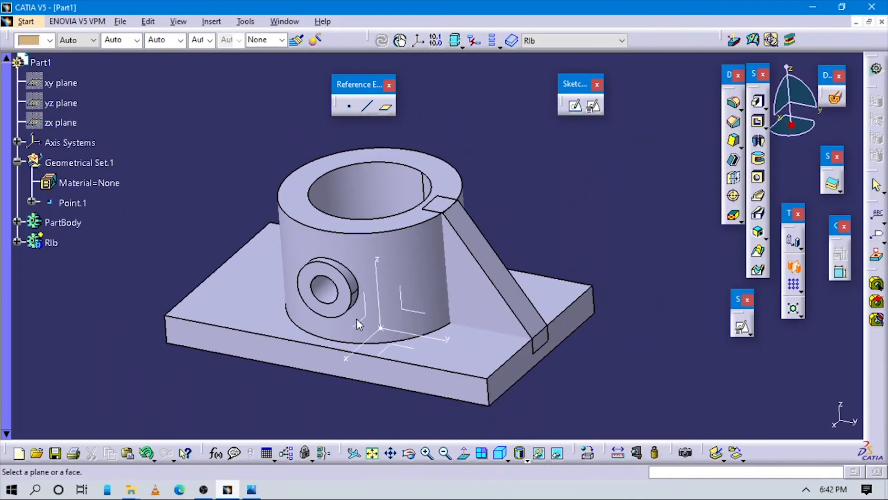
click(373, 319)
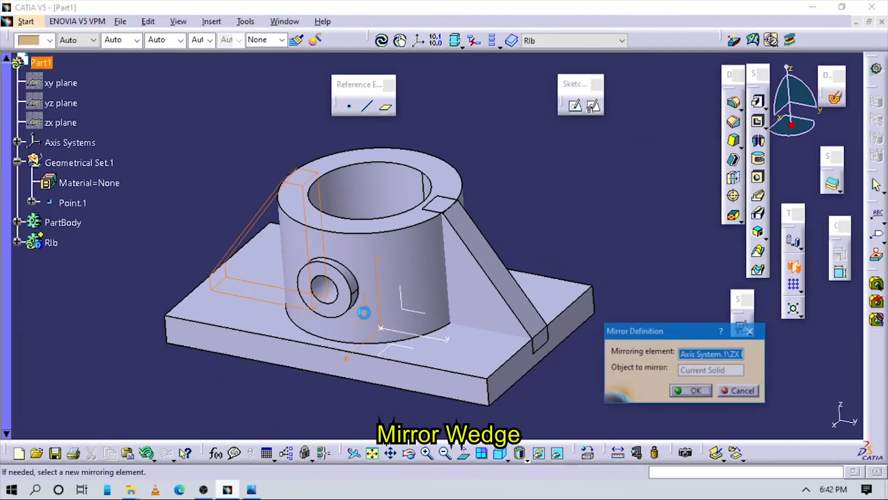
click(695, 391)
middle_drag(514, 284, 507, 222)
middle_drag(278, 134, 337, 194)
Merge the Rib body into PartBody with a Boolean Add operation.
right_click(52, 245)
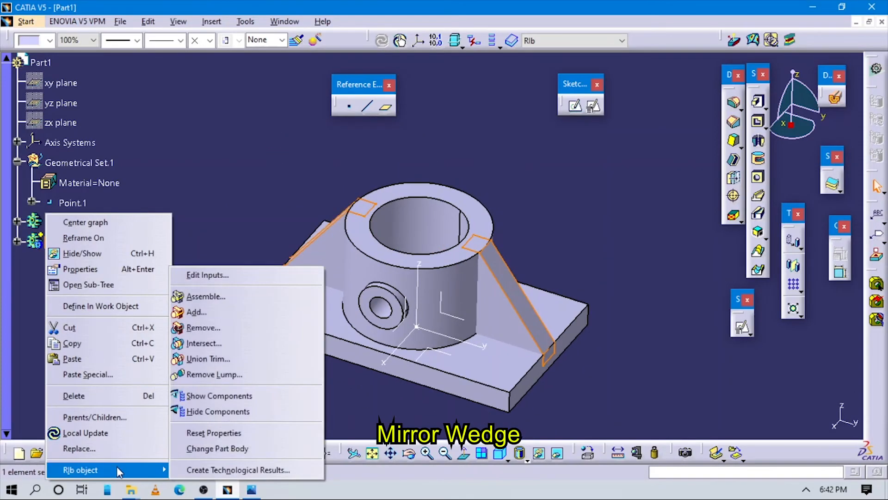
mouse_move(92, 467)
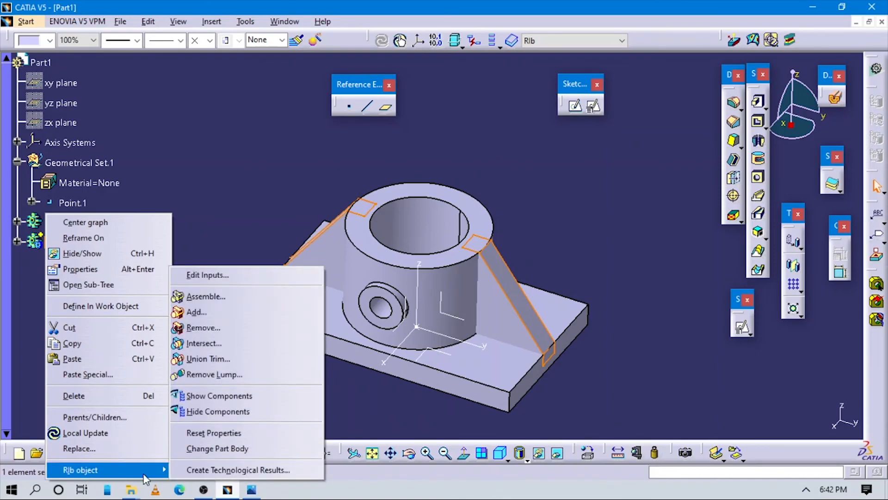
click(196, 311)
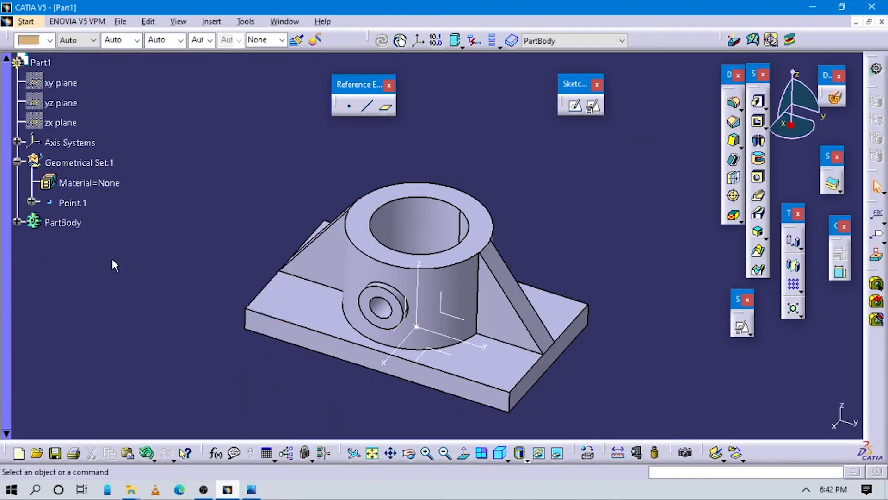
middle_drag(385, 290, 188, 266)
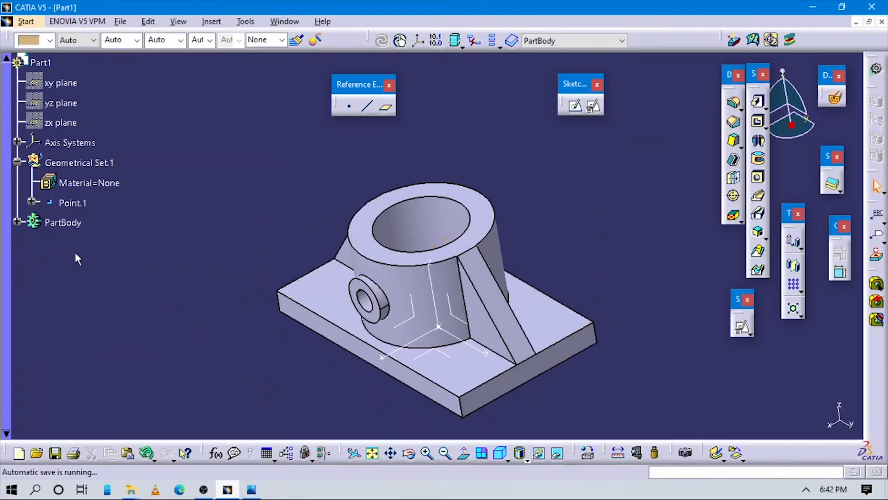
Expand PartBody in the specification tree and collapse the sketch branches under its pads and holes to review the features.
click(65, 222)
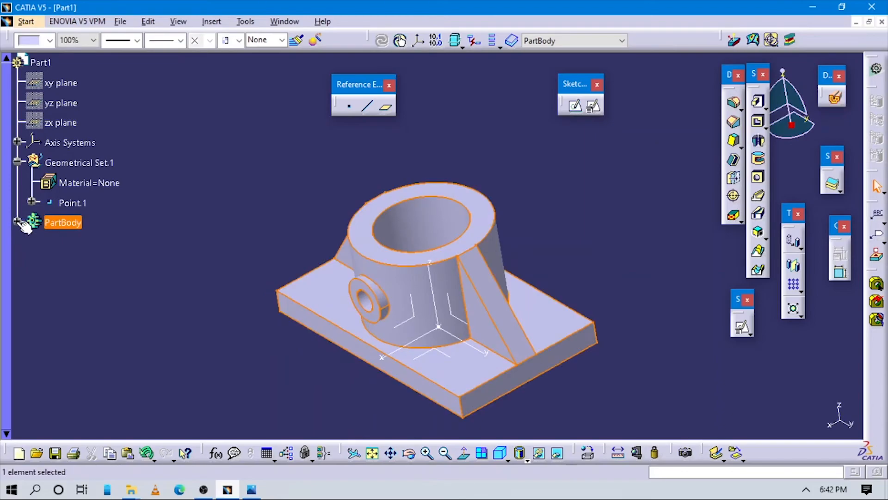
click(18, 222)
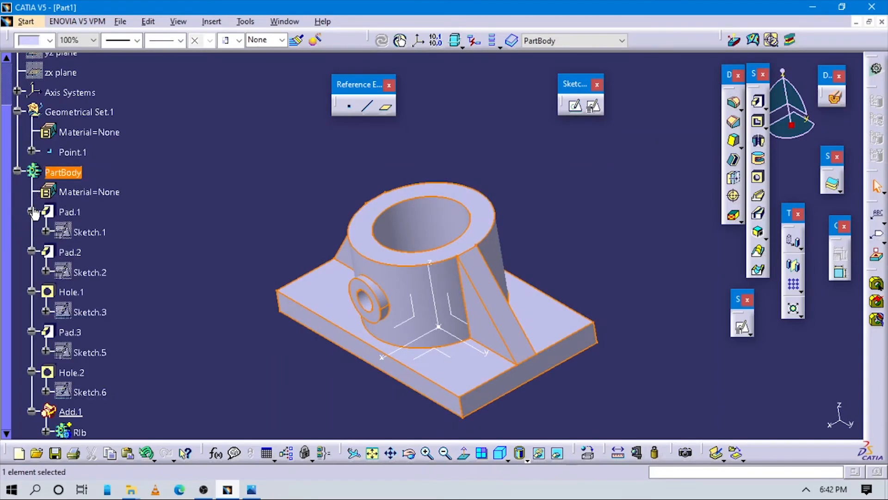
click(30, 210)
click(31, 231)
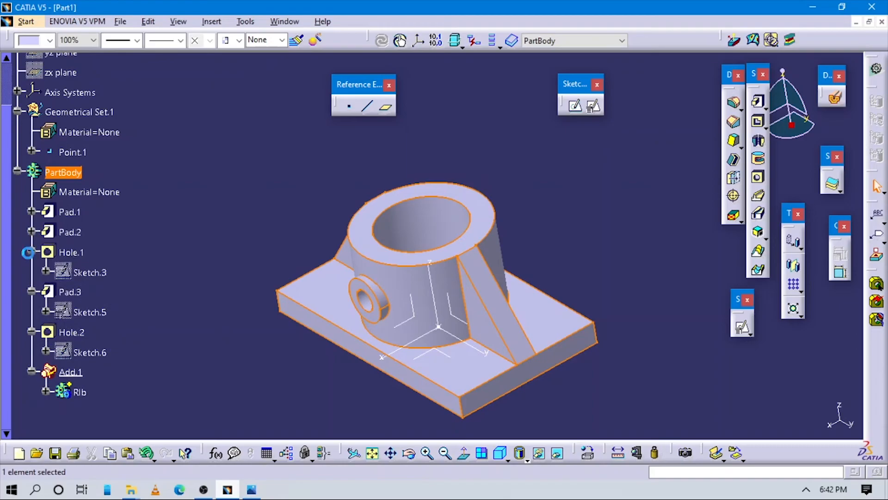
click(28, 252)
click(31, 272)
click(32, 290)
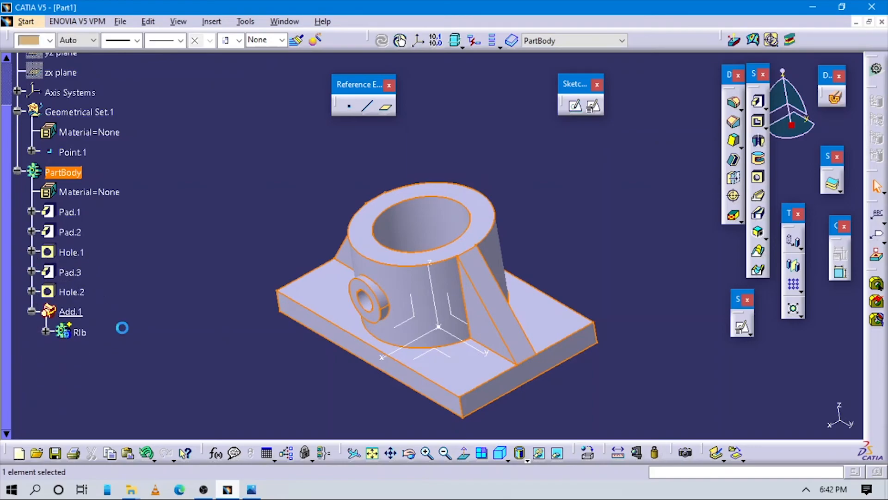
click(121, 329)
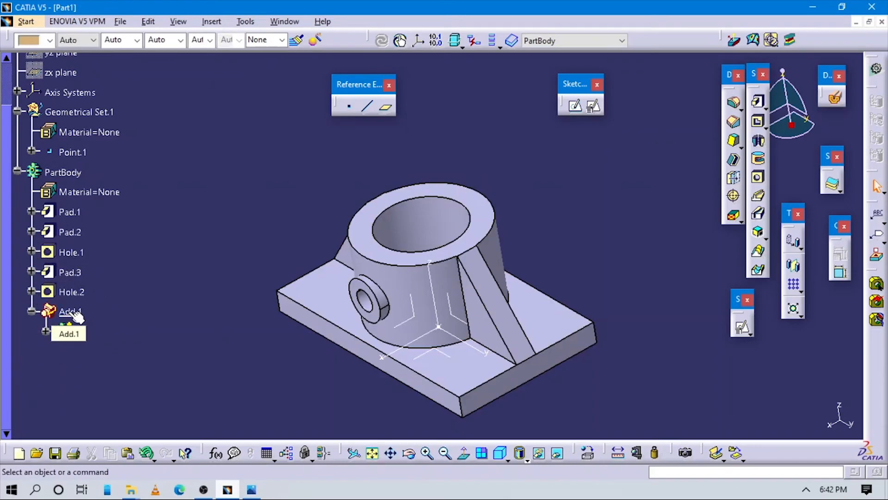
Highlight the Rib body and its Add operation on the model for inspection, and collapse the PartBody branch.
click(47, 333)
click(46, 332)
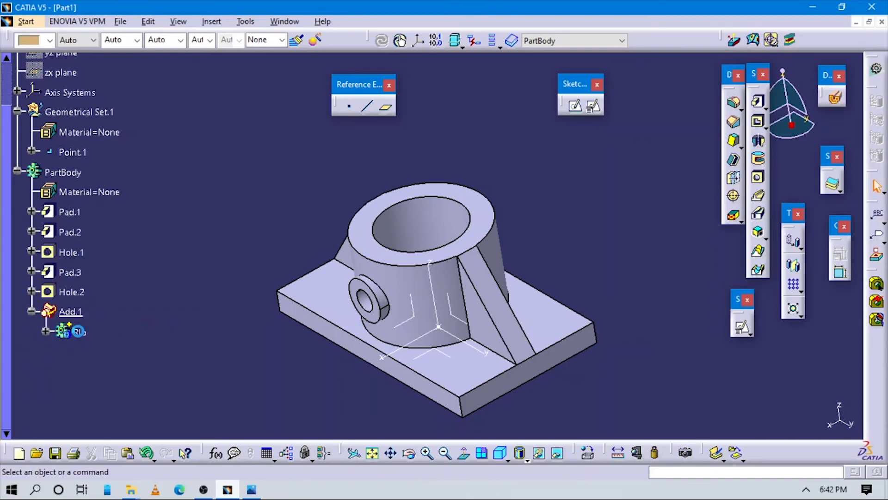
click(80, 332)
middle_drag(277, 256, 339, 277)
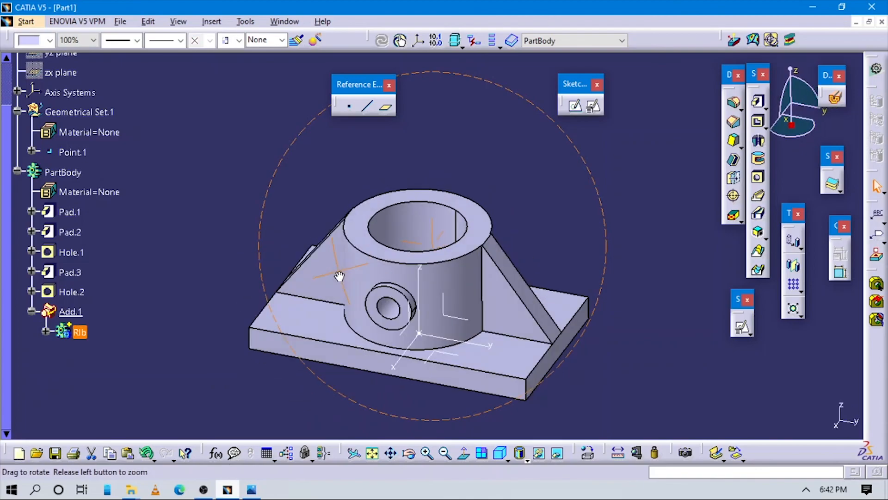
click(146, 331)
click(70, 312)
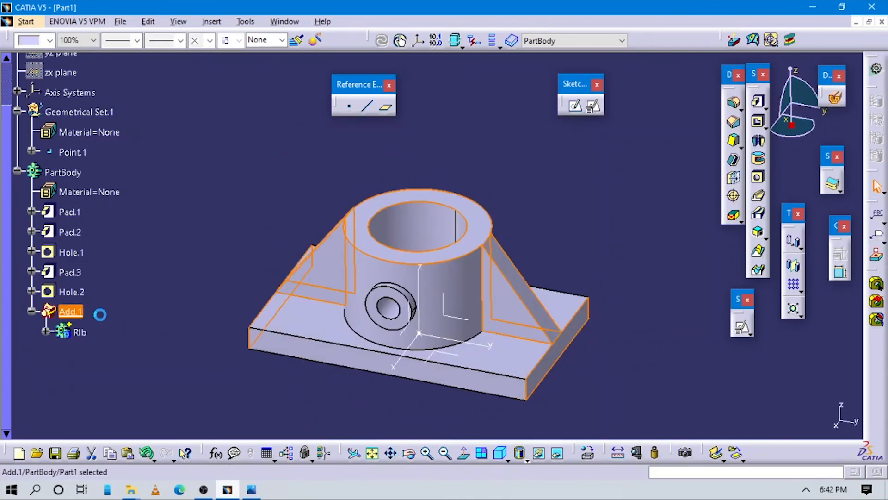
click(17, 172)
Examine the finished bracket in isometric view and compare it with the 1.2.PNG reference drawing.
middle_drag(452, 257, 484, 251)
click(581, 230)
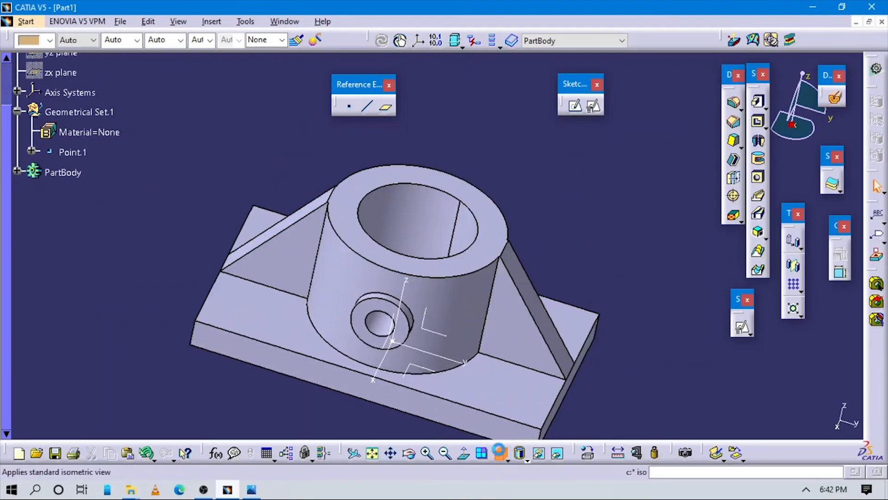
click(500, 452)
middle_drag(583, 260, 512, 278)
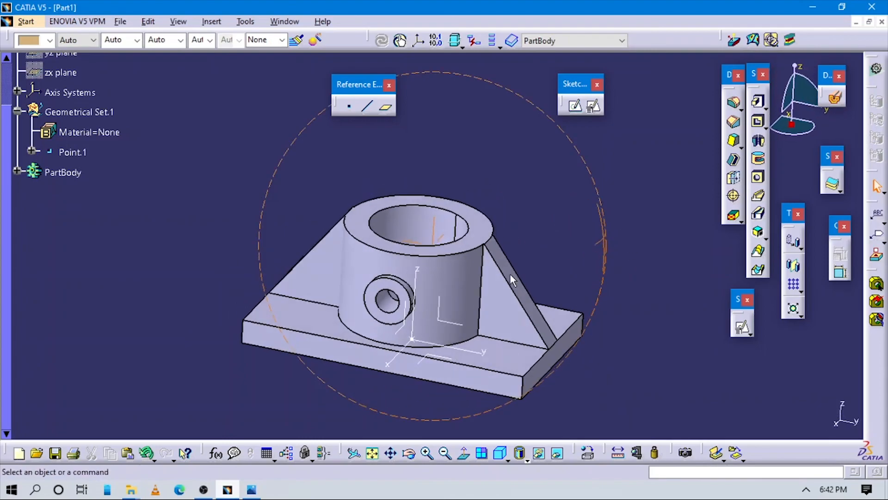
click(250, 490)
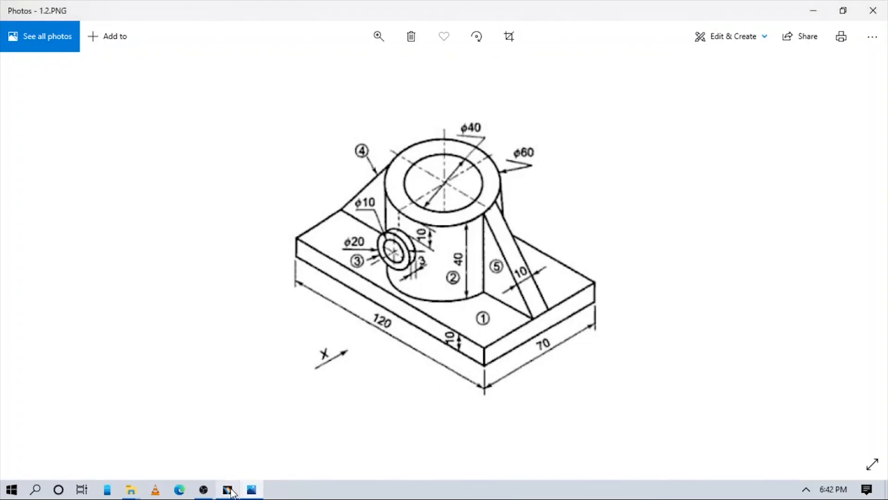
click(229, 489)
middle_drag(556, 249, 564, 266)
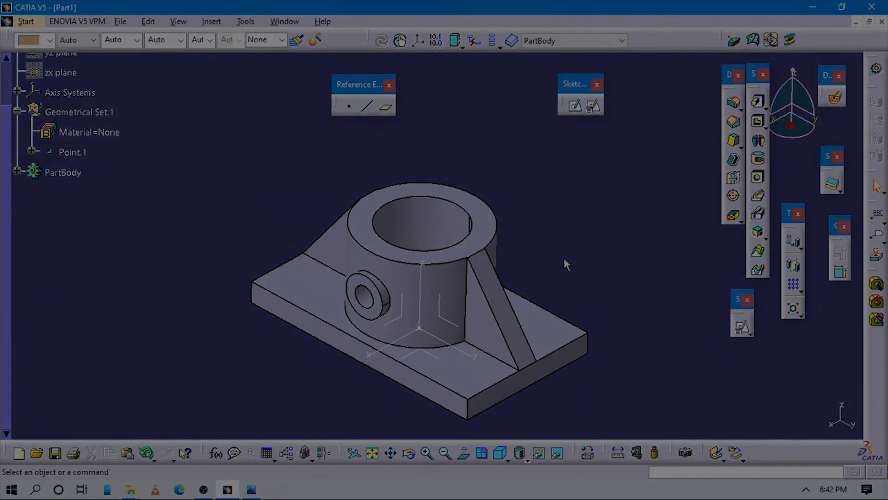